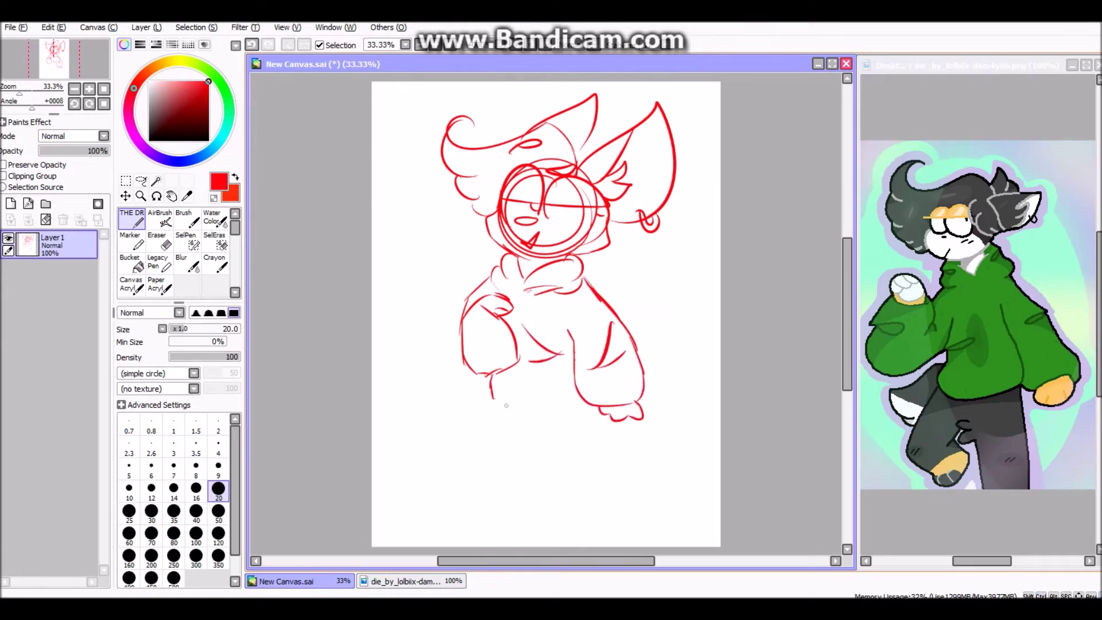
# Sketch the hoodie's bottom hem as a red line below the sleeves
pyautogui.moveTo(507, 408); pyautogui.dragTo(571, 402)
pyautogui.press('ctrl')
pyautogui.moveTo(572, 401); pyautogui.dragTo(578, 399)
pyautogui.click(405, 581)
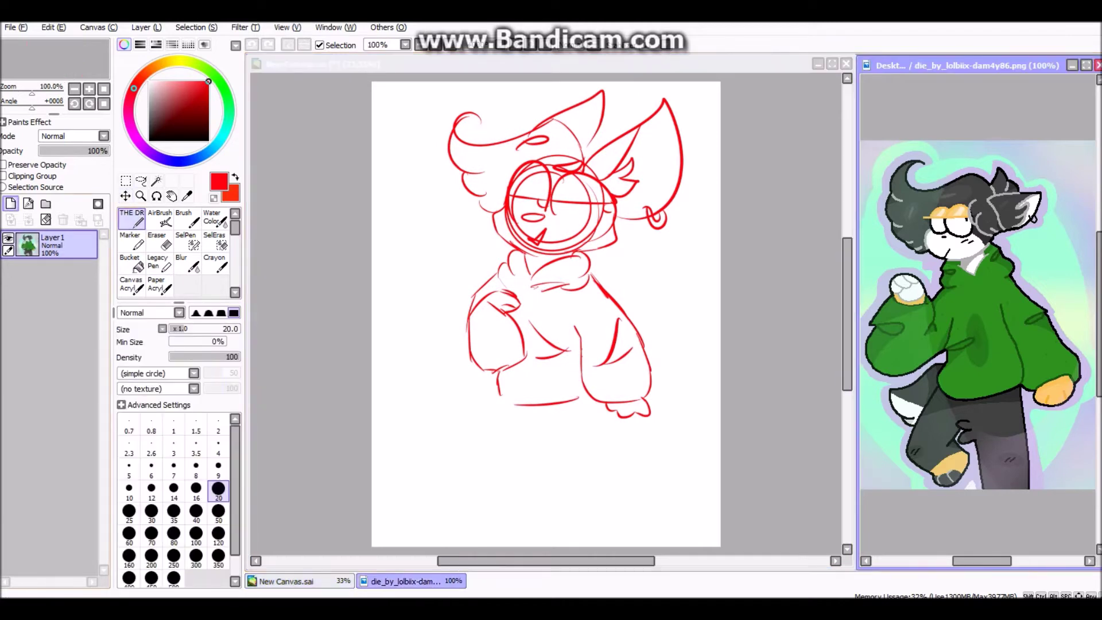
pyautogui.click(11, 203)
pyautogui.moveTo(928, 293); pyautogui.dragTo(906, 344)
pyautogui.moveTo(991, 380); pyautogui.dragTo(975, 372)
# Scale the red sketch down to leave room for the legs
pyautogui.hotkey('ctrl', 't')
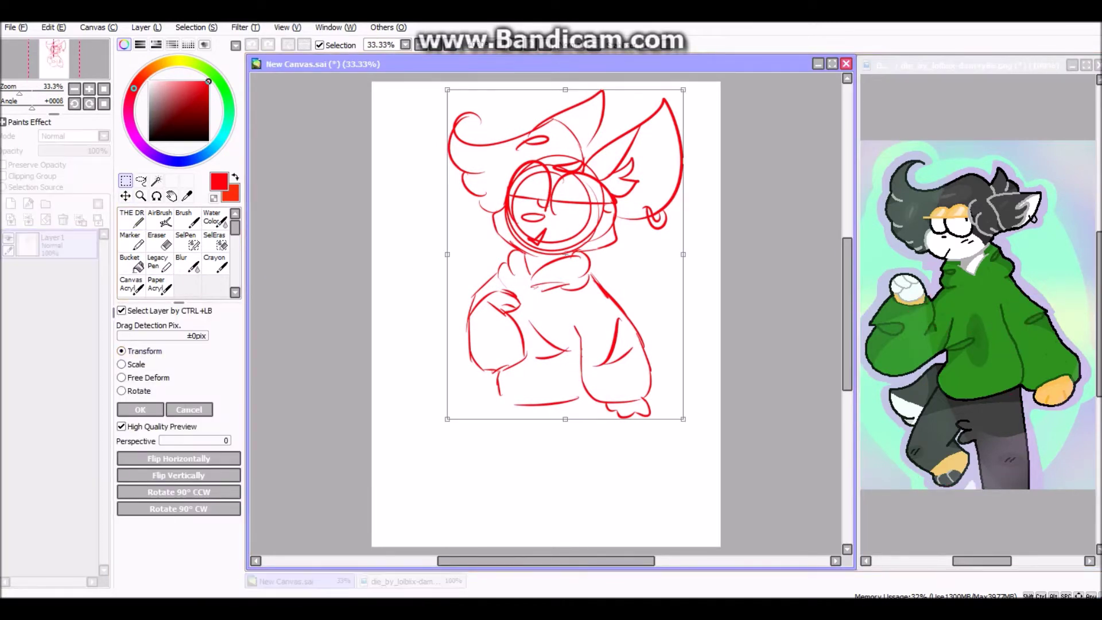
pyautogui.press('Return')
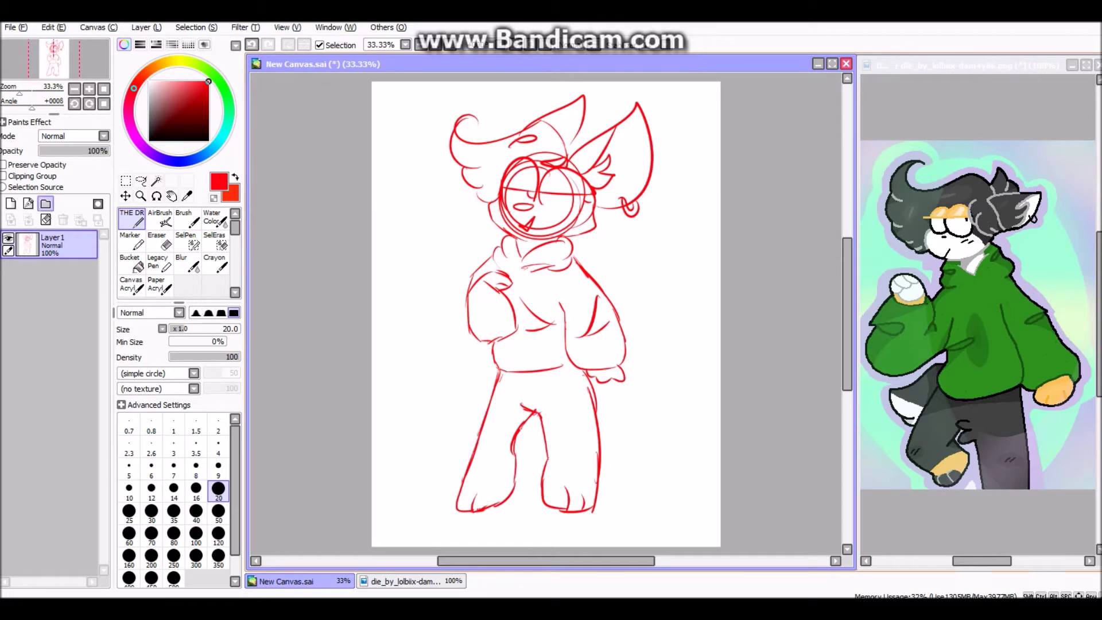
pyautogui.hotkey('ctrl', 'shift', 'n')
pyautogui.moveTo(440, 358); pyautogui.dragTo(439, 453)
pyautogui.moveTo(505, 373); pyautogui.dragTo(631, 448)
pyautogui.moveTo(665, 355); pyautogui.dragTo(666, 448)
pyautogui.moveTo(654, 451); pyautogui.dragTo(646, 327)
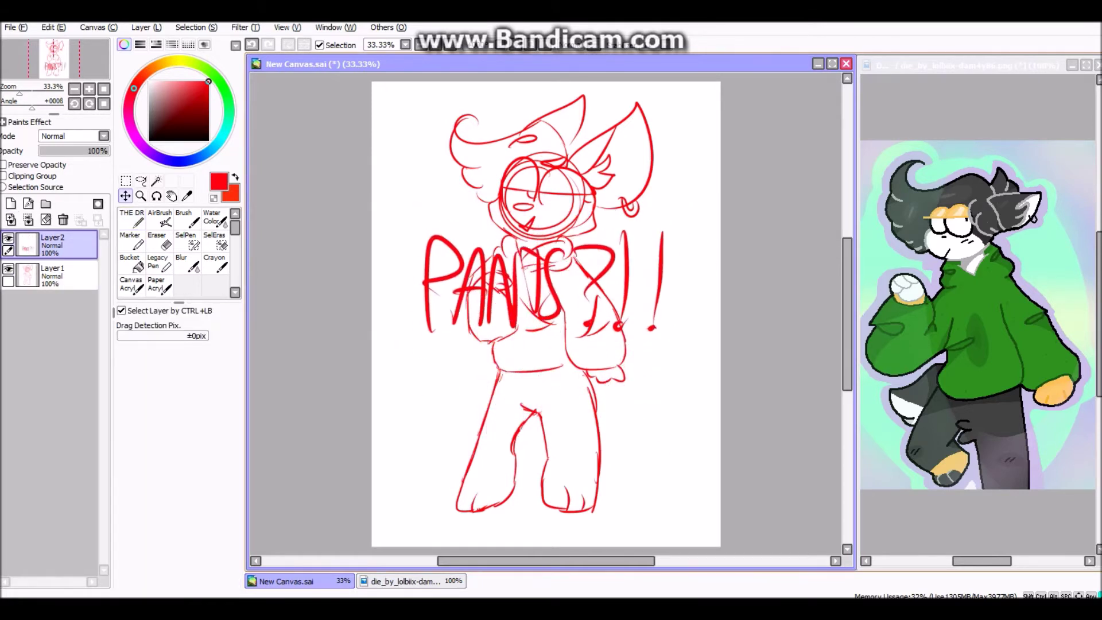
pyautogui.press('Delete')
# Add cuff lines above the feet, merge the layer into the sketch and clean up the inner leg line
pyautogui.press('n')
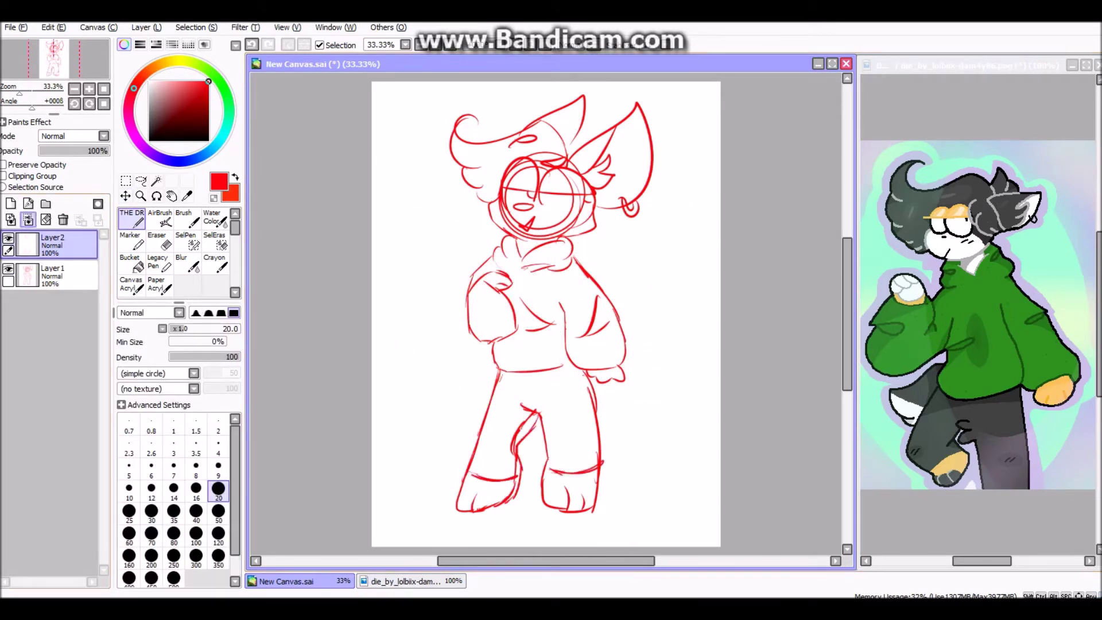
pyautogui.hotkey('ctrl', 'e')
pyautogui.press('e')
pyautogui.moveTo(517, 436); pyautogui.dragTo(520, 459)
# Sketch a bushy curled tail beside the lowered hand and shift the whole sketch slightly down
pyautogui.press('n')
pyautogui.moveTo(625, 357); pyautogui.dragTo(640, 417)
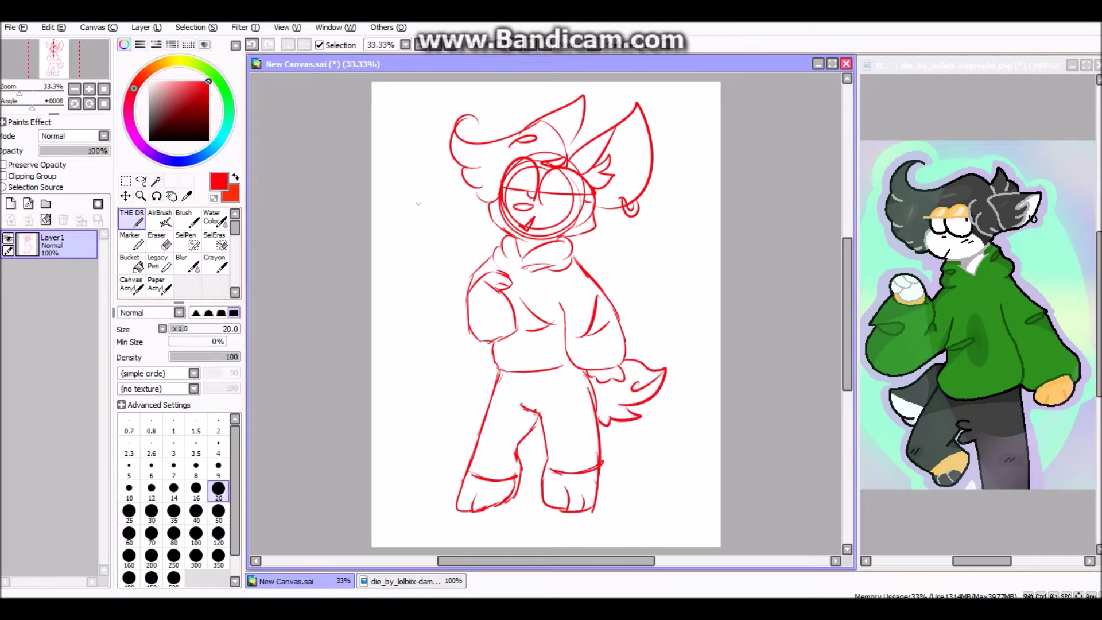
pyautogui.press('v')
pyautogui.moveTo(545, 298); pyautogui.dragTo(548, 303)
# Add a new empty layer above the sketch
pyautogui.press('n')
pyautogui.hotkey('ctrl', 'shift', 'n')
pyautogui.click(178, 160)
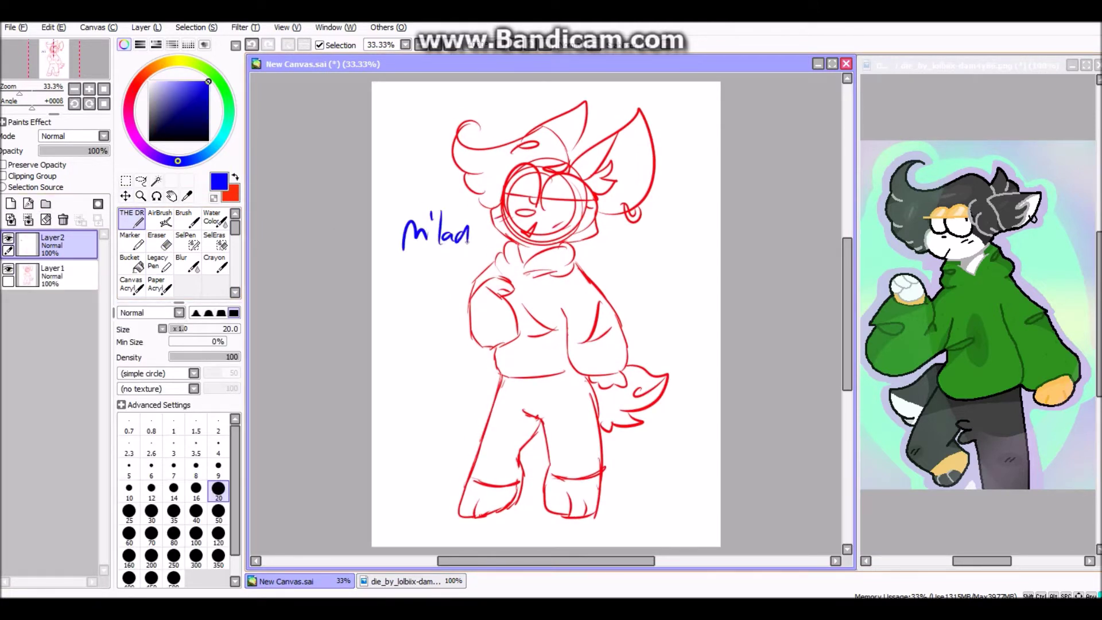
pyautogui.press('Delete')
# Lower the sketch layer's opacity to 26% and choose black for inking on the layer above
pyautogui.click(51, 276)
pyautogui.moveTo(97, 150); pyautogui.dragTo(57, 150)
pyautogui.click(52, 245)
pyautogui.click(149, 140)
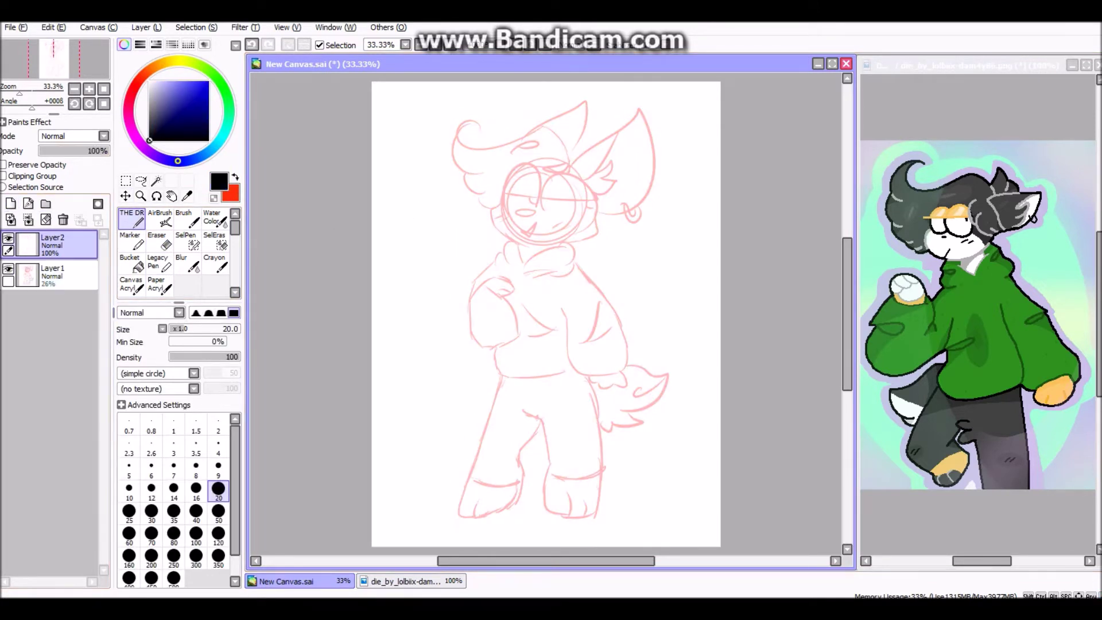
# Ink both rounded eye outlines in black over the faded sketch
pyautogui.press('+')
pyautogui.press('+')
pyautogui.moveTo(518, 252); pyautogui.dragTo(542, 294)
pyautogui.press('m')
pyautogui.moveTo(503, 147); pyautogui.dragTo(678, 315)
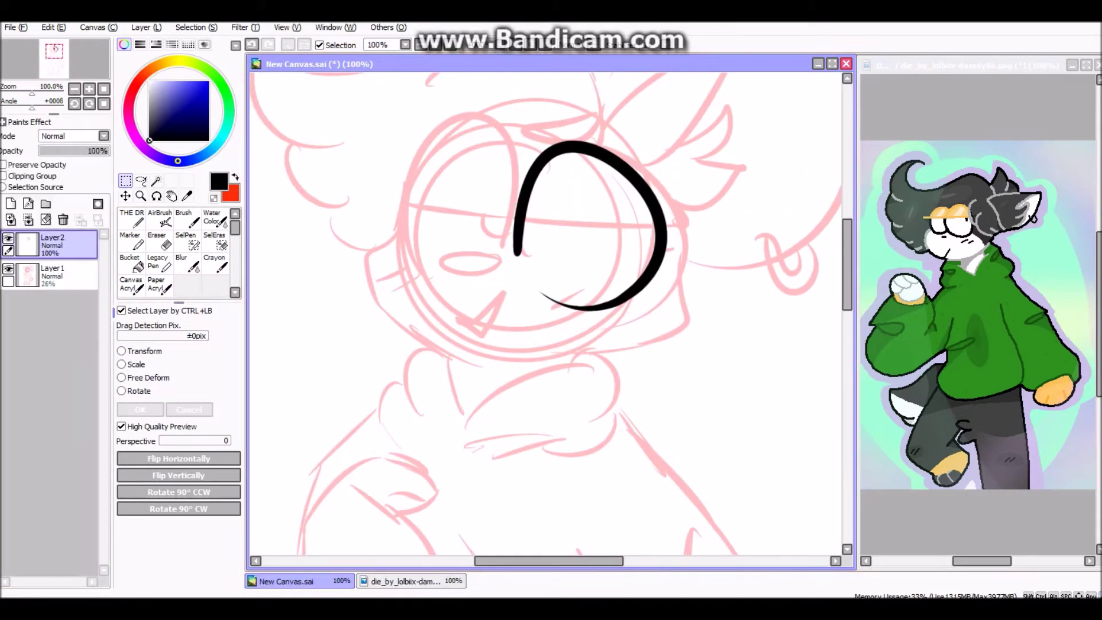
pyautogui.press('n')
pyautogui.moveTo(427, 253); pyautogui.dragTo(508, 241)
# Ink the half-closed eyelid lines on a new layer, erase the parts outside the eyes and merge it down
pyautogui.hotkey('ctrl', 'shift', 'n')
pyautogui.moveTo(419, 211)
pyautogui.mouseDown()
pyautogui.moveTo(733, 185)
pyautogui.moveTo(740, 207)
pyautogui.mouseUp()
pyautogui.press('e')
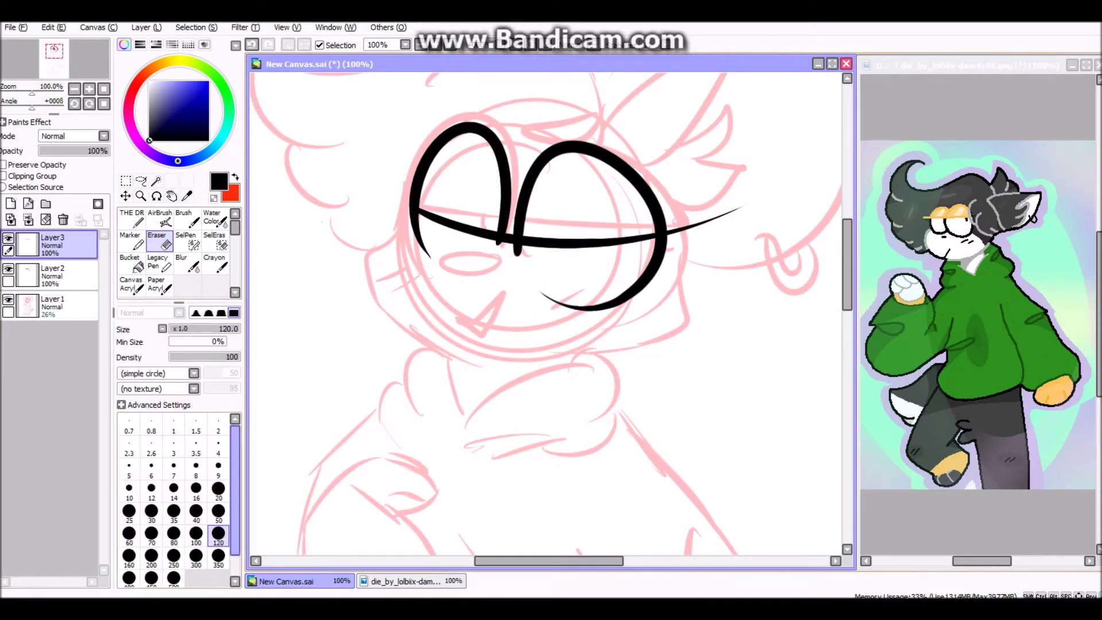
pyautogui.hotkey('ctrl', 'e')
# Ink the nose, mouth, face outline and folded hoodie collar in black
pyautogui.press('n')
pyautogui.moveTo(466, 251); pyautogui.dragTo(465, 253)
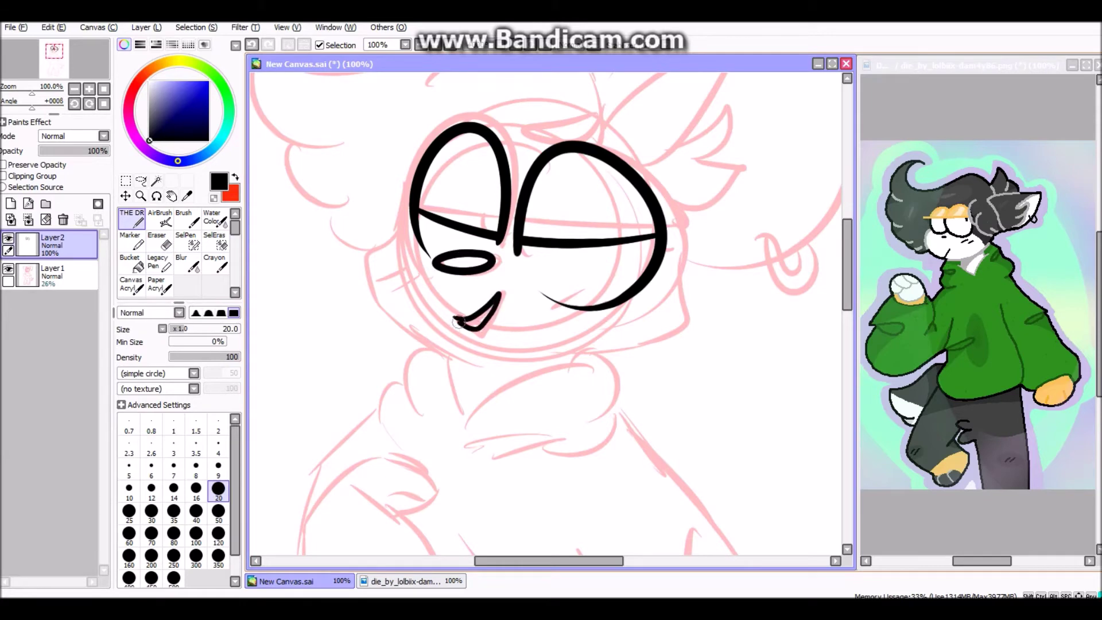
pyautogui.moveTo(418, 211); pyautogui.dragTo(462, 360)
pyautogui.moveTo(660, 252); pyautogui.dragTo(568, 359)
pyautogui.moveTo(597, 363); pyautogui.dragTo(474, 427)
pyautogui.moveTo(631, 359); pyautogui.dragTo(497, 485)
# Ink the swooping hair and fringe on a new layer above the face lines
pyautogui.scroll(2, 545, 316)
pyautogui.hotkey('ctrl', '-')
pyautogui.hotkey('ctrl', 'shift', 'n')
pyautogui.moveTo(429, 197)
pyautogui.mouseDown()
pyautogui.moveTo(573, 252)
pyautogui.moveTo(408, 179)
pyautogui.mouseUp()
pyautogui.hotkey('ctrl', 't')
pyautogui.press('Return')
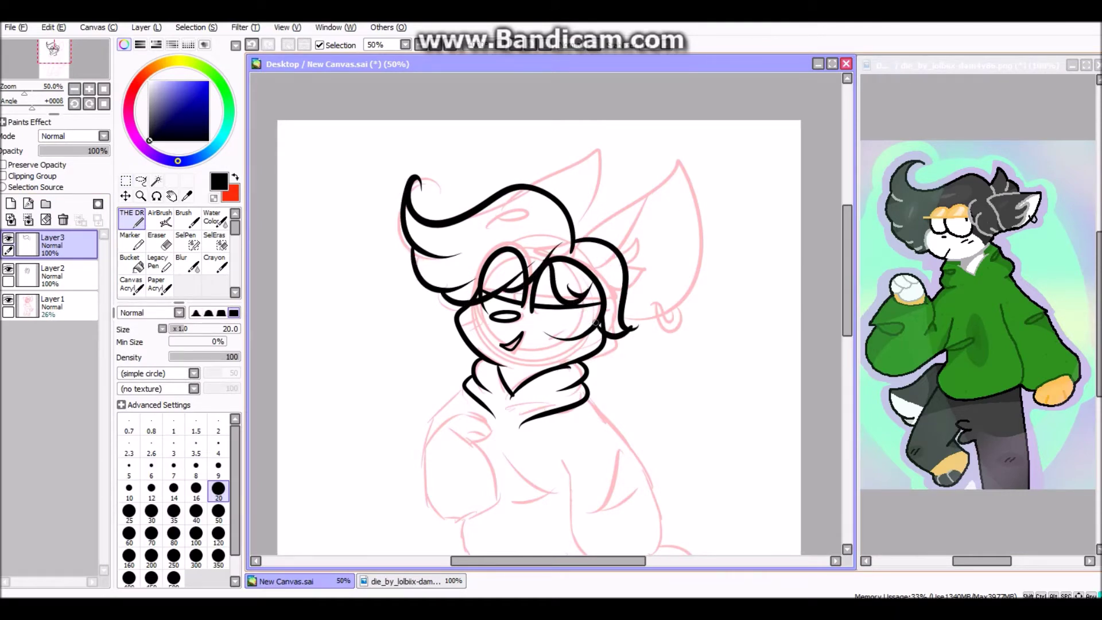
# Duplicate the face line layer, fade the eye lines covered by the fringe and merge the line layers
pyautogui.press('e')
pyautogui.click(57, 276)
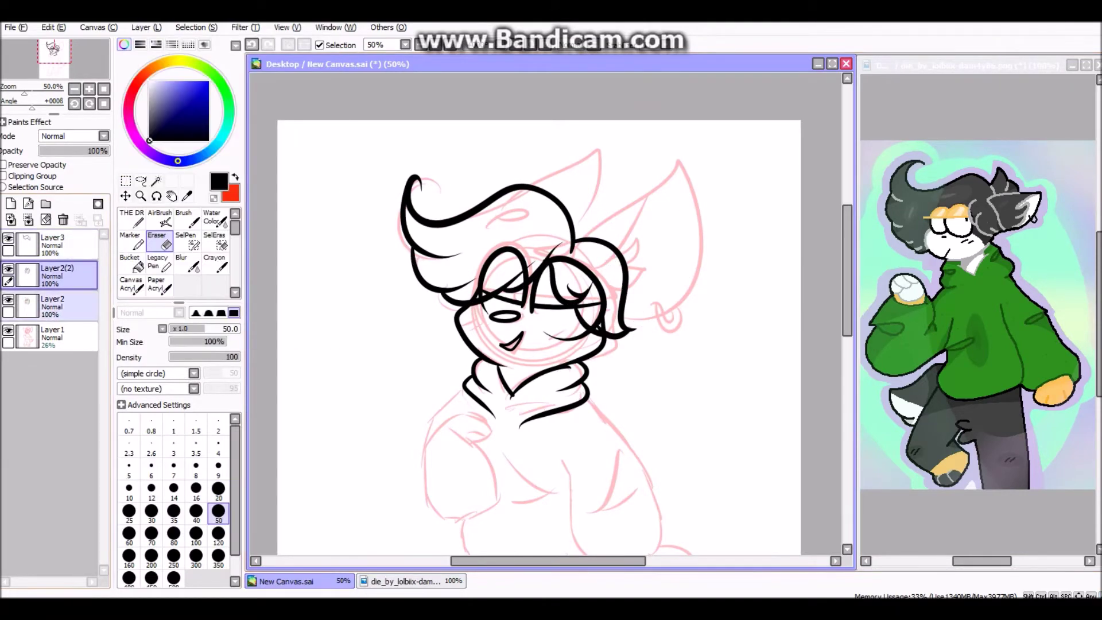
pyautogui.hotkey('ctrl', 'e')
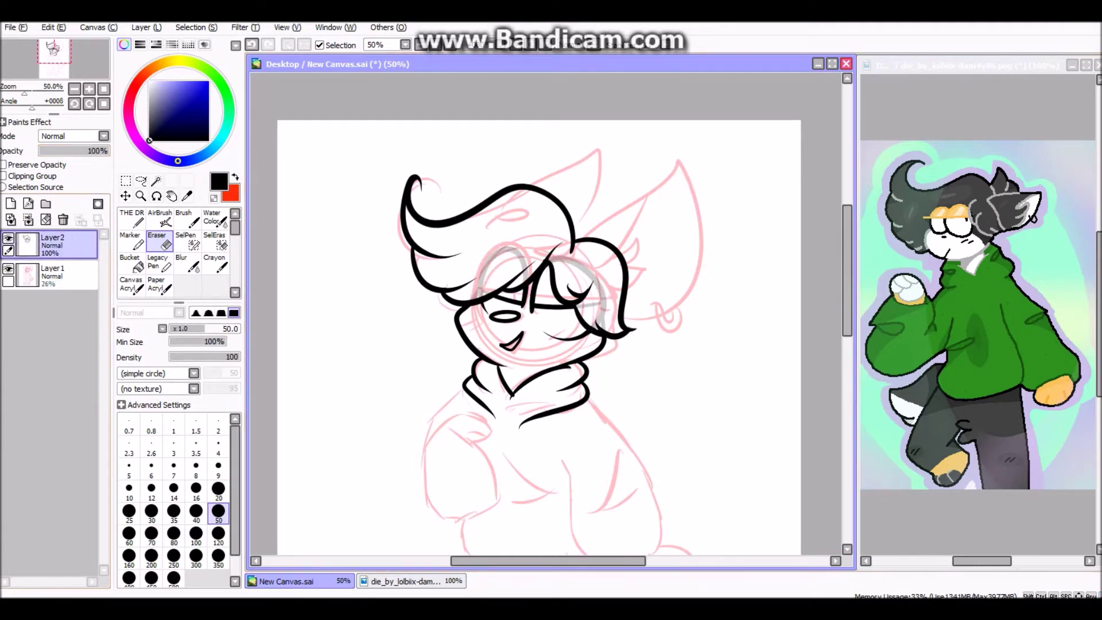
# Ink the large near ear with its inner fur tufts
pyautogui.click(344, 173)
pyautogui.moveTo(574, 241)
pyautogui.mouseDown()
pyautogui.moveTo(683, 167)
pyautogui.moveTo(631, 253)
pyautogui.mouseUp()
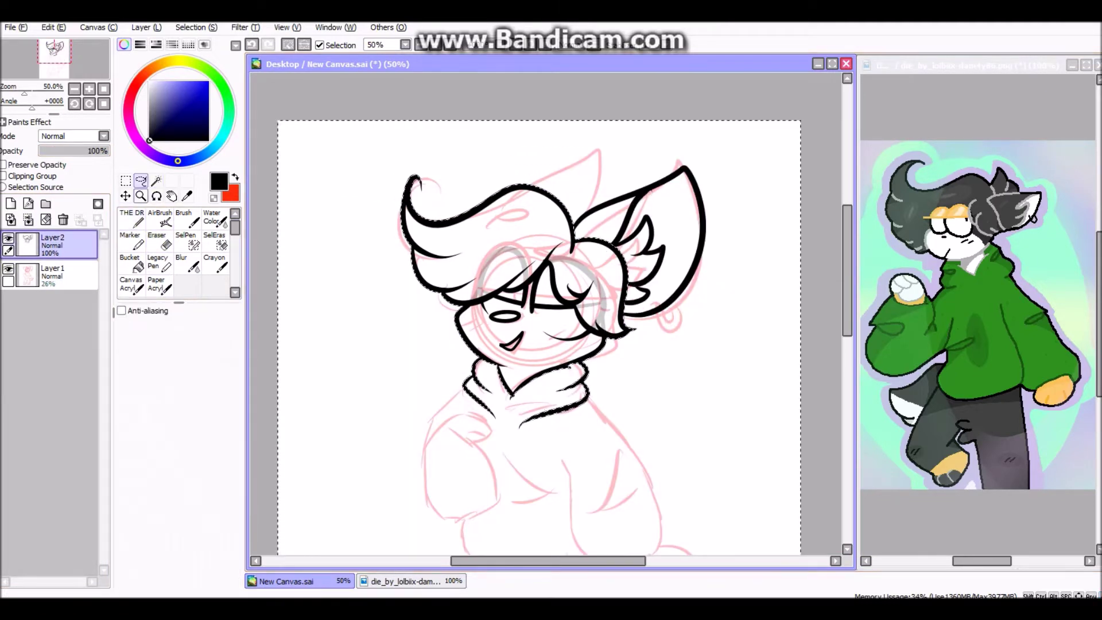
pyautogui.scroll(3, 546, 316)
pyautogui.scroll(-4, 545, 315)
# Select the area outside the line art and ink the back ear behind the hair
pyautogui.press('w')
pyautogui.click(402, 459)
pyautogui.hotkey('ctrl', 'd')
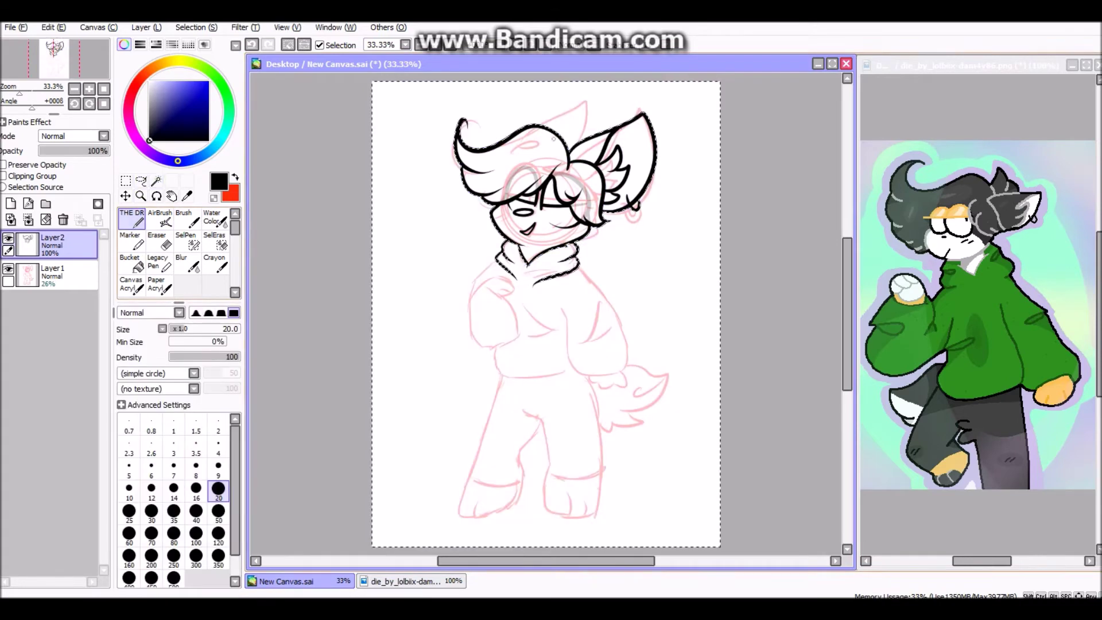
pyautogui.click(545, 229)
# Ink two small brow shapes over the hair on a new layer, erase overlapping lines and merge it down
pyautogui.press('n')
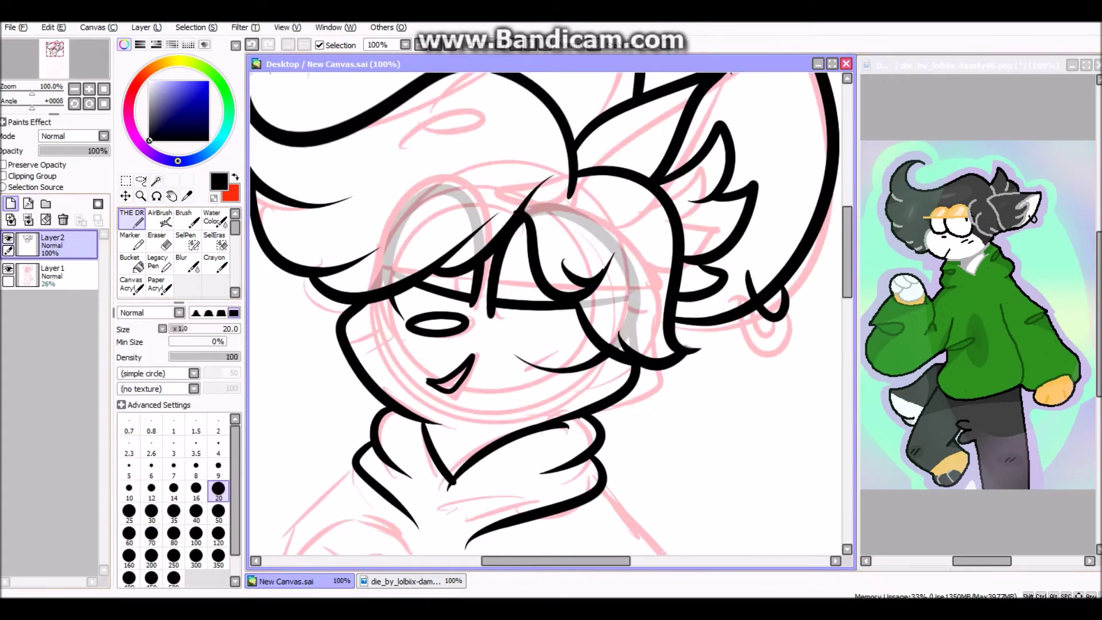
pyautogui.moveTo(396, 161); pyautogui.dragTo(480, 135)
pyautogui.moveTo(517, 189); pyautogui.dragTo(603, 196)
pyautogui.press('e')
pyautogui.moveTo(531, 193); pyautogui.dragTo(573, 207)
pyautogui.hotkey('ctrl', 'e')
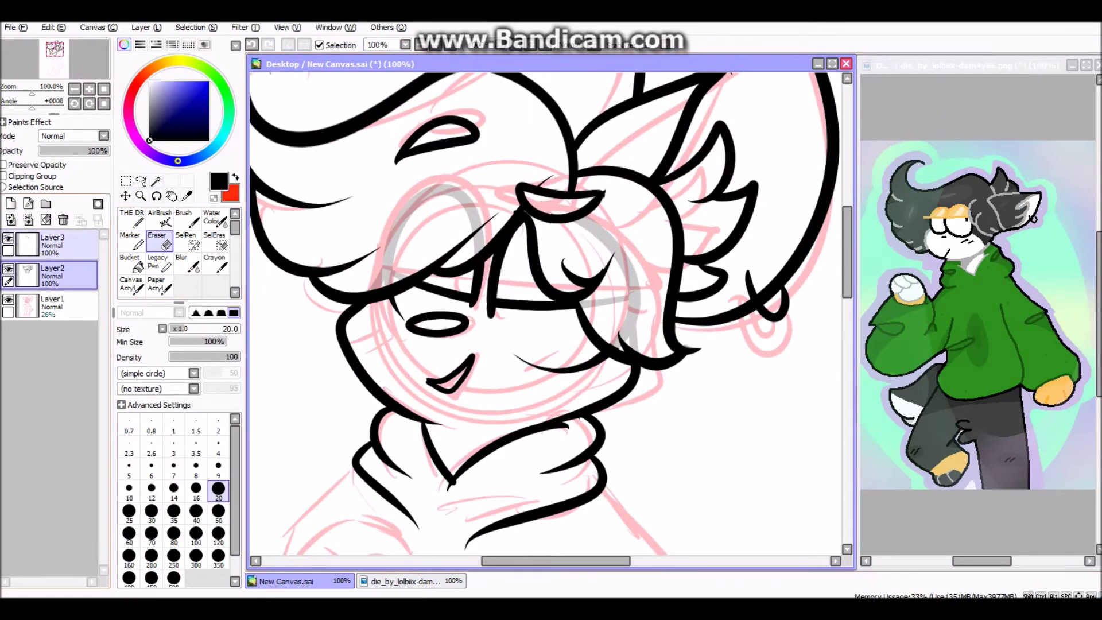
# Ink the raised arm's puffy sleeve, shoulder line and curled paw
pyautogui.scroll(-10, 545, 315)
pyautogui.press('n')
pyautogui.moveTo(326, 217)
pyautogui.mouseDown()
pyautogui.moveTo(287, 396)
pyautogui.moveTo(432, 235)
pyautogui.mouseUp()
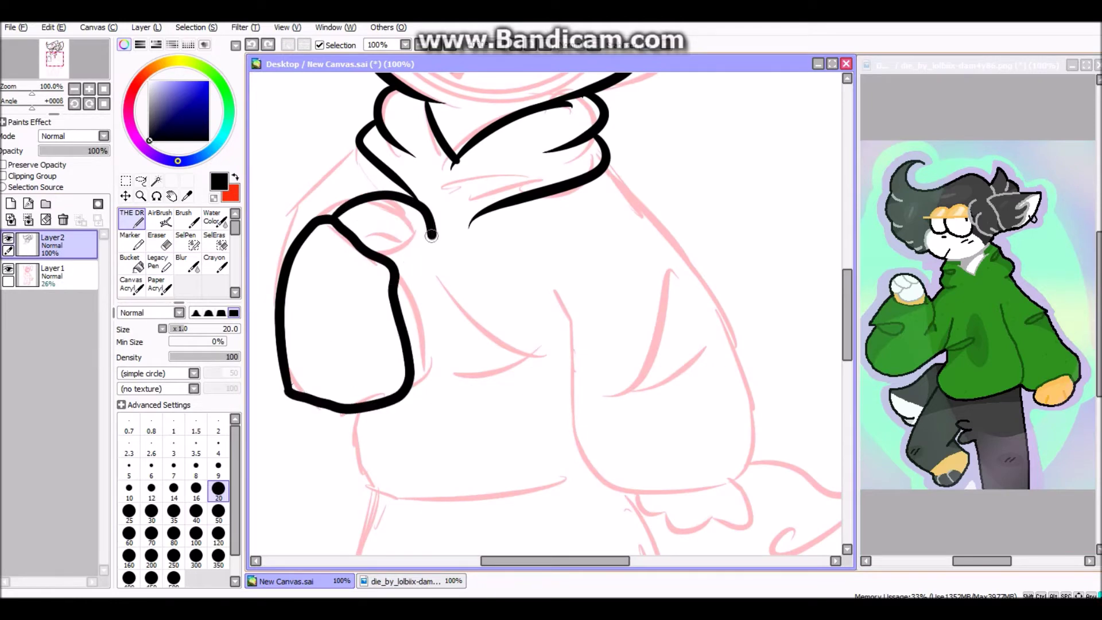
pyautogui.moveTo(360, 148); pyautogui.dragTo(284, 371)
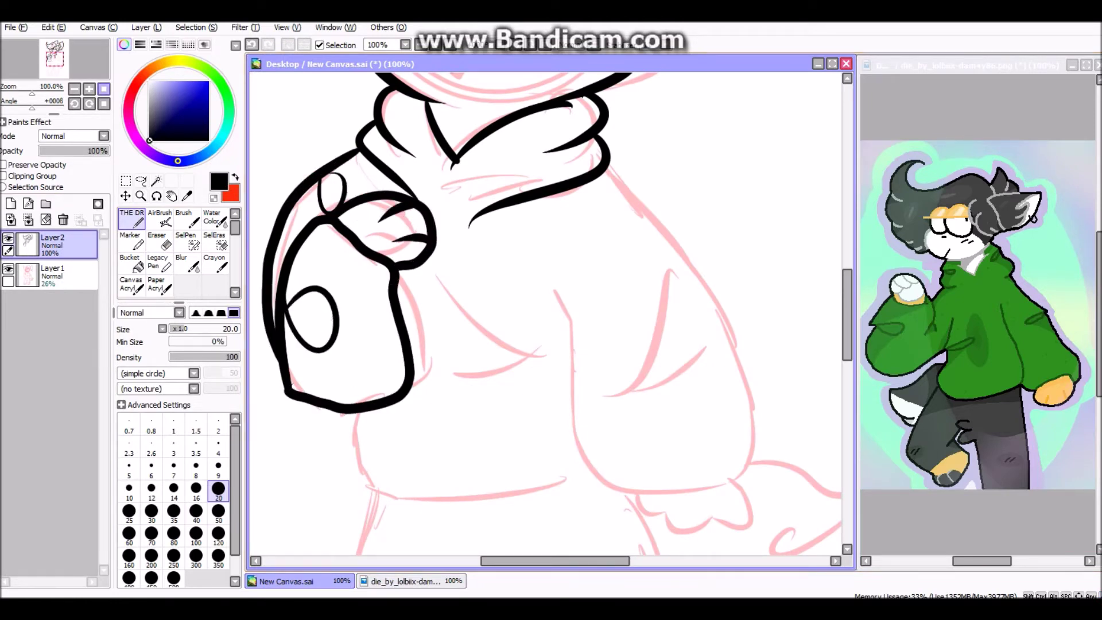
# Ink the lowered arm's sleeve and paw, the hoodie's bottom hem and the front folds
pyautogui.hotkey('ctrl', '-')
pyautogui.moveTo(456, 172); pyautogui.dragTo(508, 253)
pyautogui.moveTo(499, 230)
pyautogui.mouseDown()
pyautogui.moveTo(546, 295)
pyautogui.moveTo(445, 292)
pyautogui.mouseUp()
pyautogui.moveTo(433, 313); pyautogui.dragTo(410, 255)
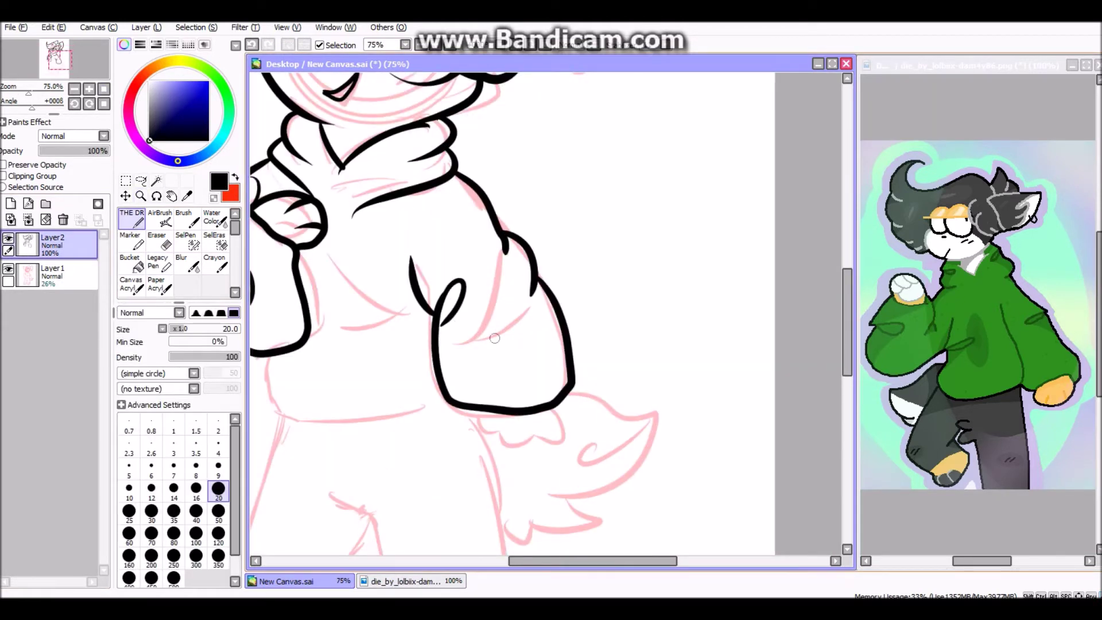
pyautogui.moveTo(261, 354); pyautogui.dragTo(447, 394)
pyautogui.moveTo(332, 256); pyautogui.dragTo(408, 324)
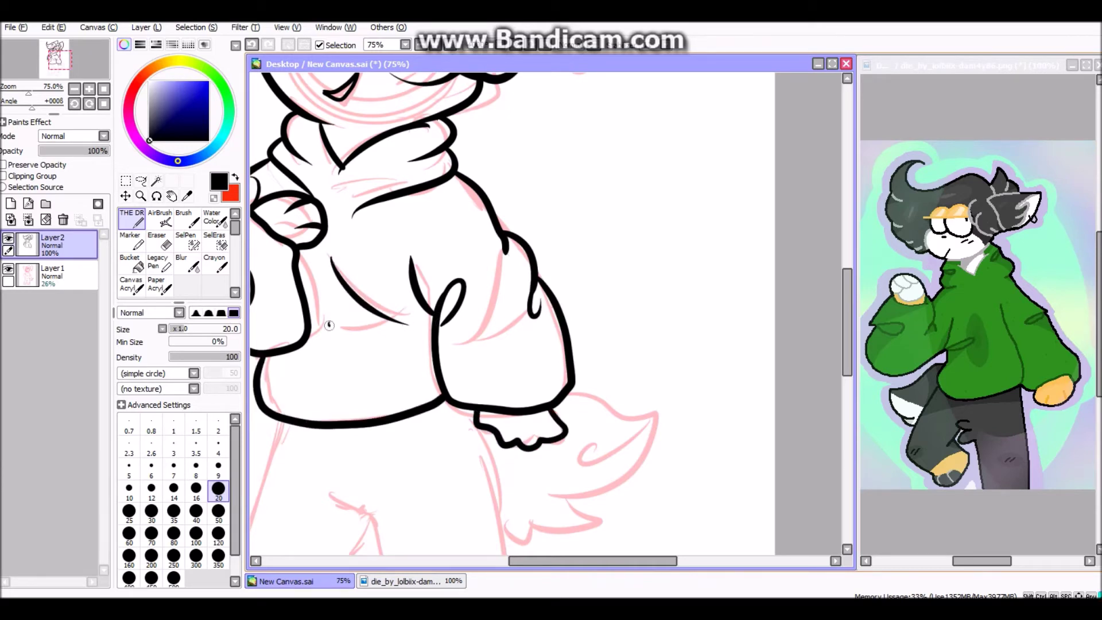
# Ink both legs with their cuffs, feet and toe lines
pyautogui.hotkey('ctrl', '-')
pyautogui.hotkey('ctrl', '+')
pyautogui.moveTo(584, 215)
pyautogui.mouseDown()
pyautogui.moveTo(615, 448)
pyautogui.moveTo(416, 261)
pyautogui.mouseUp()
pyautogui.moveTo(379, 209)
pyautogui.mouseDown()
pyautogui.moveTo(401, 476)
pyautogui.moveTo(470, 207)
pyautogui.mouseUp()
pyautogui.moveTo(298, 413); pyautogui.dragTo(411, 444)
pyautogui.moveTo(488, 427); pyautogui.dragTo(611, 419)
pyautogui.moveTo(539, 467)
pyautogui.mouseDown()
pyautogui.moveTo(545, 514)
pyautogui.moveTo(577, 511)
pyautogui.mouseUp()
pyautogui.hotkey('ctrl', 'd')
pyautogui.moveTo(345, 475); pyautogui.dragTo(314, 511)
# Ink the bushy tail with its inner swirl behind the hoodie and leg
pyautogui.click(214, 241)
pyautogui.click(173, 577)
pyautogui.click(132, 218)
pyautogui.moveTo(677, 241); pyautogui.dragTo(758, 200)
pyautogui.moveTo(666, 310); pyautogui.dragTo(615, 350)
pyautogui.moveTo(758, 207); pyautogui.dragTo(660, 275)
pyautogui.moveTo(591, 235); pyautogui.dragTo(668, 198)
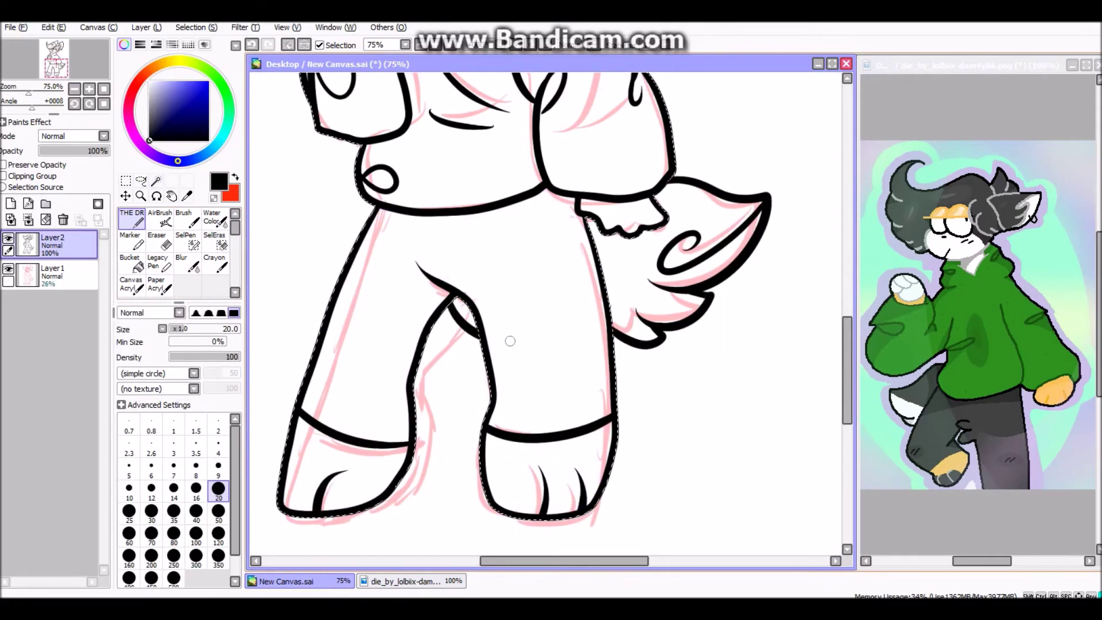
# Delete the sketch layer and fill the whole figure's silhouette dark grey on a layer beneath the lines
pyautogui.hotkey('ctrl', '-')
pyautogui.hotkey('ctrl', '-')
pyautogui.click(156, 180)
pyautogui.click(63, 220)
pyautogui.click(402, 115)
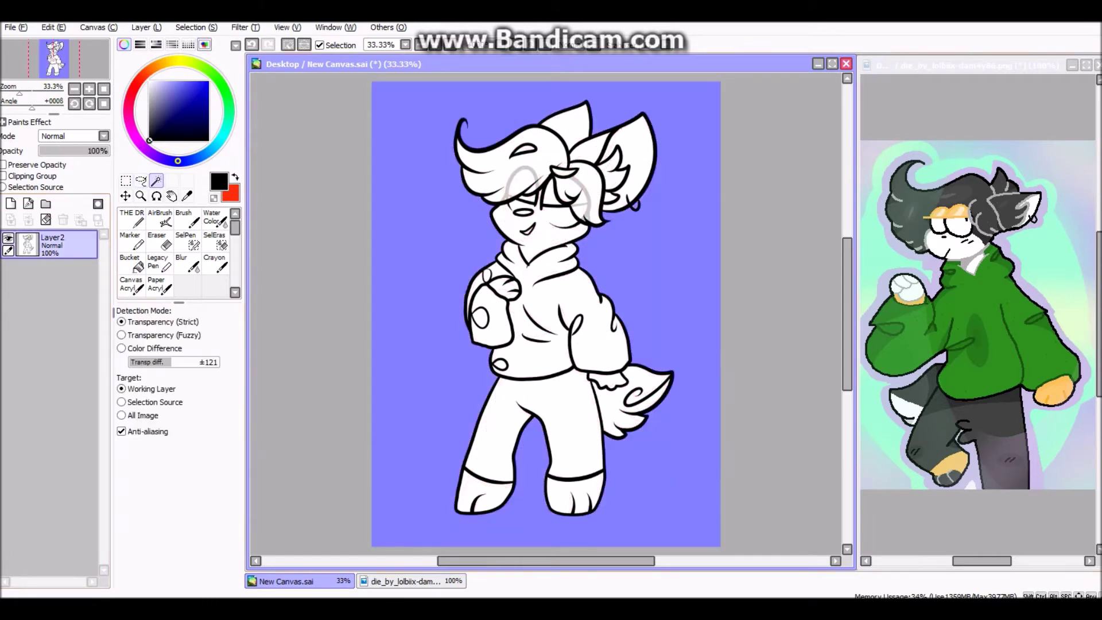
pyautogui.hotkey('ctrl', 'i')
# Select the hoodie's areas and fill them on the colour layer with green sampled from the reference
pyautogui.click(545, 310)
pyautogui.keyDown('alt'); pyautogui.click(975, 345); pyautogui.keyUp('alt')
pyautogui.click(132, 218)
pyautogui.click(52, 276)
pyautogui.moveTo(506, 270); pyautogui.dragTo(597, 344)
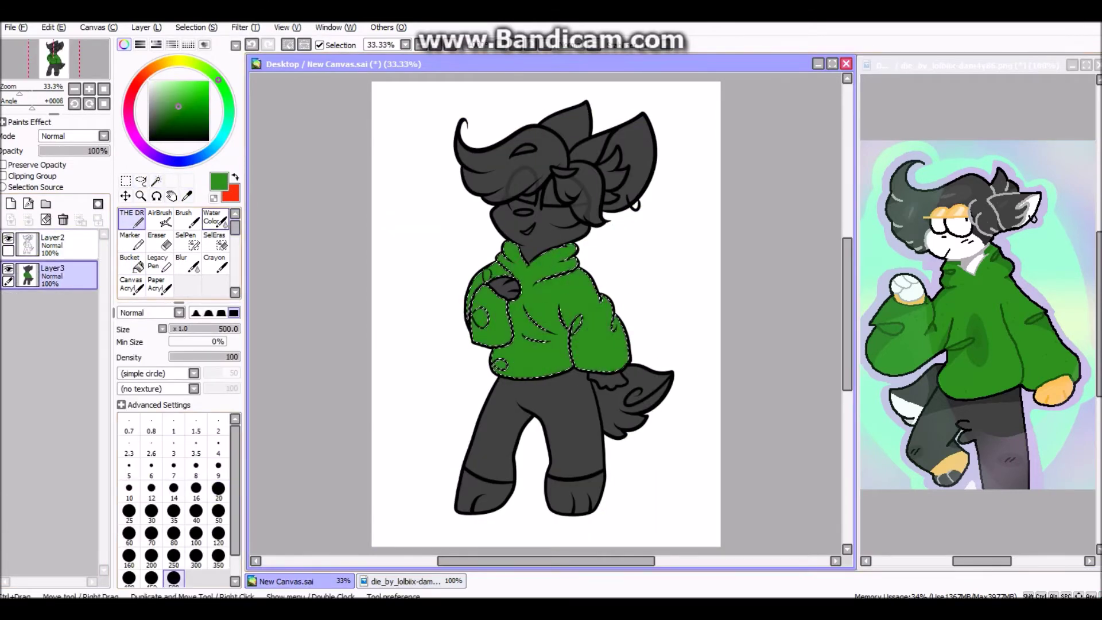
pyautogui.moveTo(545, 310); pyautogui.dragTo(574, 310)
# Paint a darker green oval patch on the hoodie's chest, scatter small dark spots over it and clear the selection
pyautogui.click(215, 241)
pyautogui.moveTo(459, 218); pyautogui.dragTo(501, 103)
pyautogui.hotkey('ctrl', 'z')
pyautogui.moveTo(402, 172); pyautogui.dragTo(344, 287)
pyautogui.click(131, 218)
pyautogui.moveTo(454, 224); pyautogui.dragTo(459, 316)
pyautogui.moveTo(459, 235); pyautogui.dragTo(465, 275)
pyautogui.click(505, 228)
pyautogui.click(584, 312)
pyautogui.click(610, 332)
pyautogui.hotkey('ctrl', 'd')
pyautogui.click(215, 241)
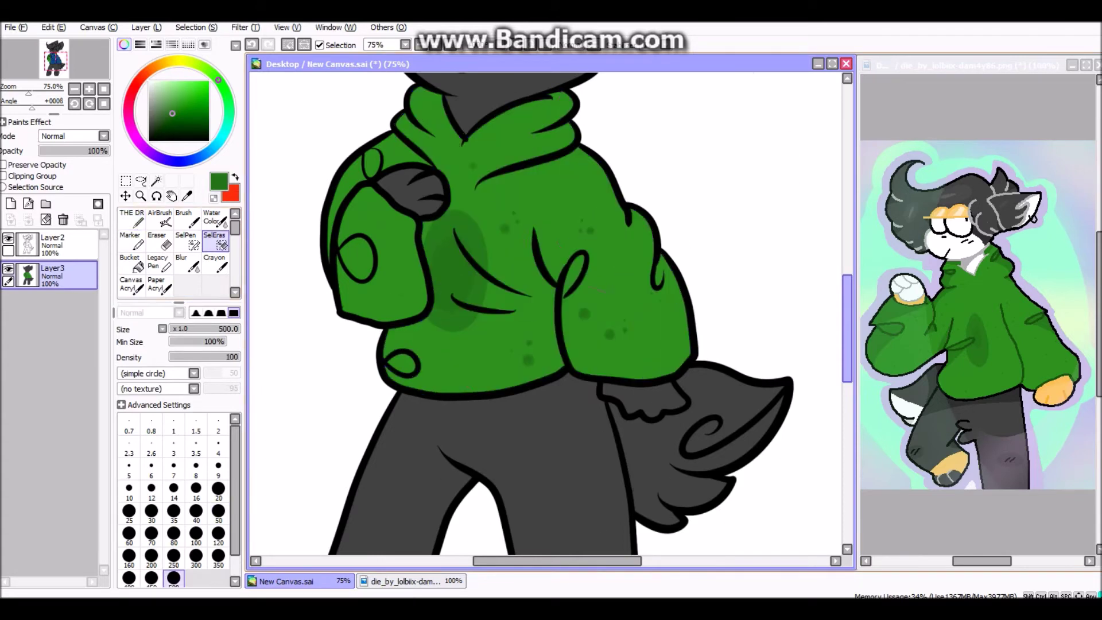
# Select both feet on the line layer and fill them on the colour layer with light orange from the reference
pyautogui.press('b')
pyautogui.press('pagedown')
pyautogui.press('pagedown')
pyautogui.press('pageup')
pyautogui.press('w')
pyautogui.click(52, 244)
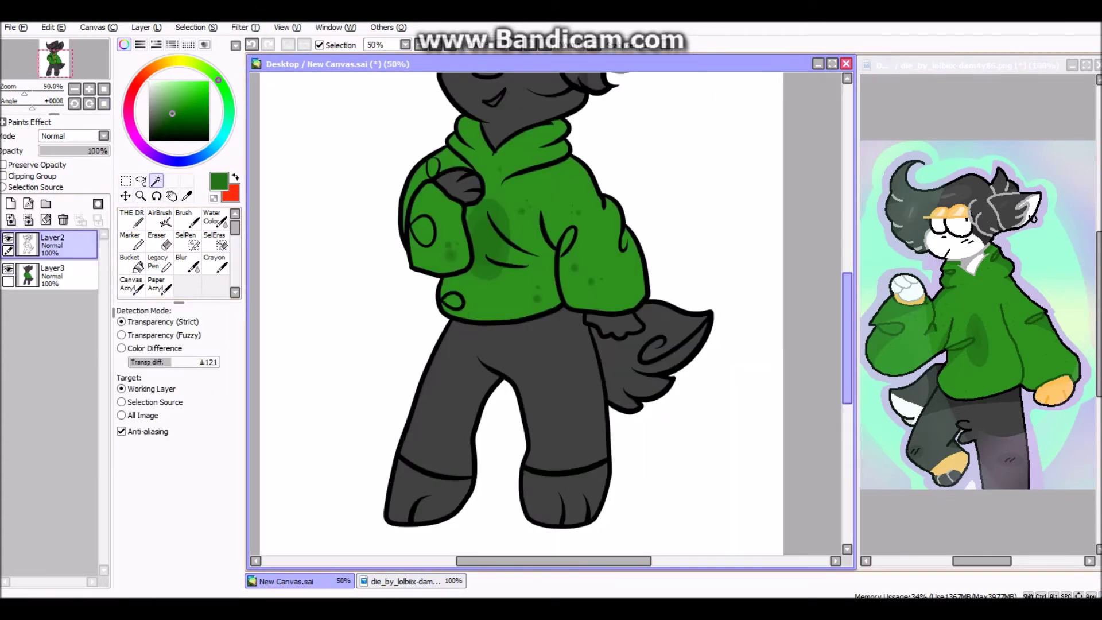
pyautogui.click(428, 493)
pyautogui.click(565, 496)
pyautogui.click(52, 274)
pyautogui.keyDown('alt'); pyautogui.click(1056, 390); pyautogui.keyUp('alt')
pyautogui.press('b')
pyautogui.moveTo(401, 476); pyautogui.dragTo(454, 511)
pyautogui.moveTo(534, 479); pyautogui.dragTo(591, 514)
# Paint the toes of both feet with dark grey sampled from the legs
pyautogui.keyDown('alt'); pyautogui.click(460, 373); pyautogui.keyUp('alt')
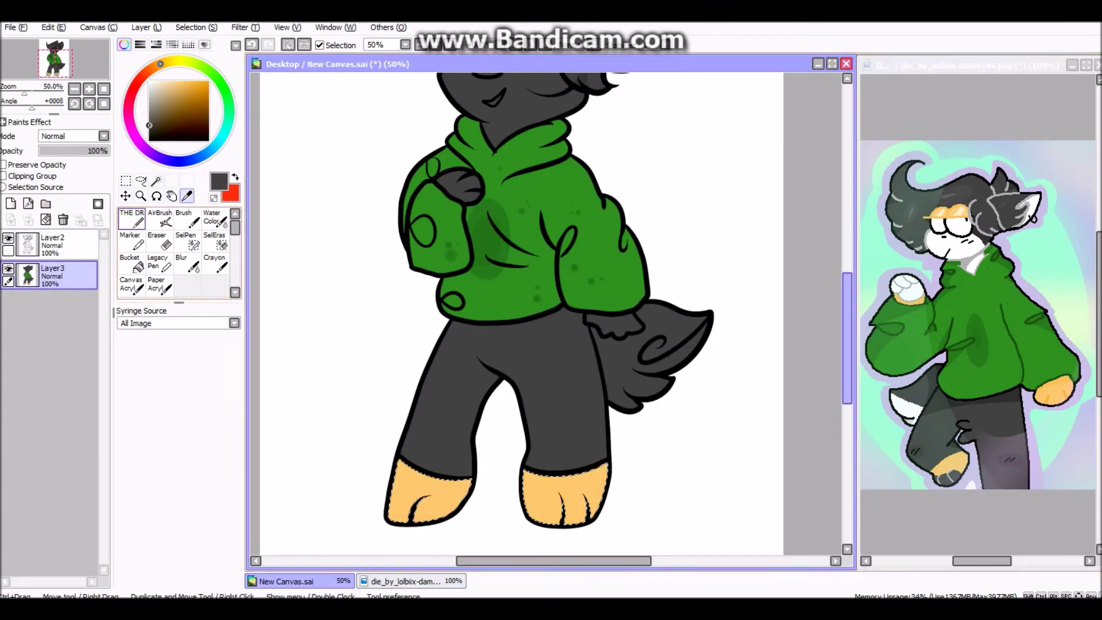
pyautogui.click(398, 510)
pyautogui.click(218, 534)
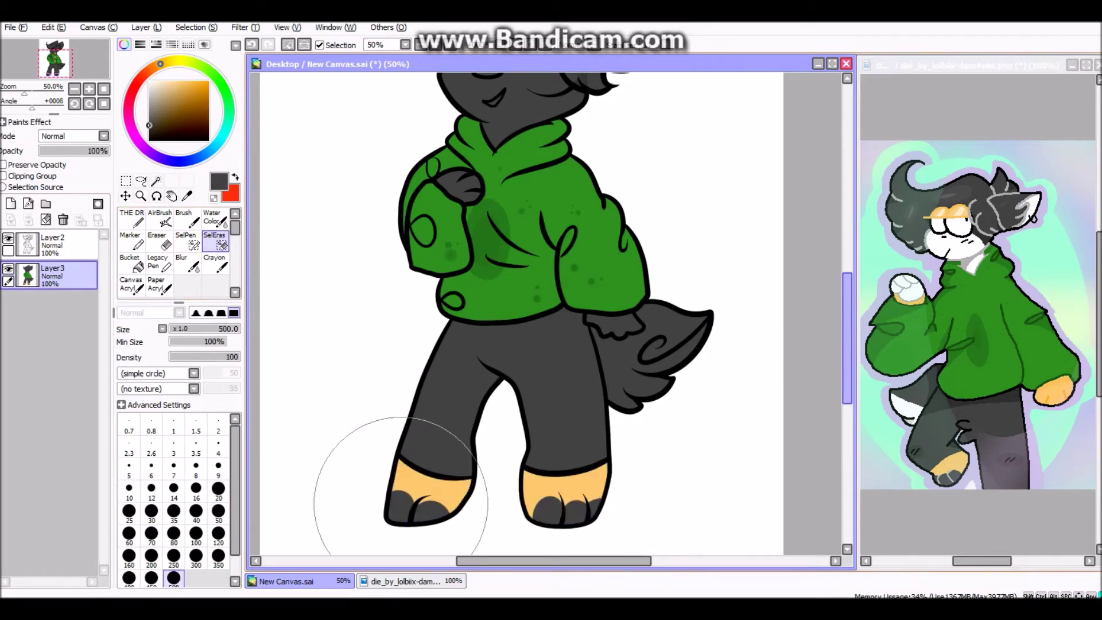
# Fill both hands light orange from the reference and paint the raised hand's fingertips white with brush size 50
pyautogui.press('w')
pyautogui.click(51, 244)
pyautogui.click(456, 185)
pyautogui.keyDown('alt'); pyautogui.click(1056, 390); pyautogui.keyUp('alt')
pyautogui.click(52, 274)
pyautogui.press('b')
pyautogui.moveTo(444, 183); pyautogui.dragTo(477, 190)
pyautogui.click(218, 511)
pyautogui.click(152, 81)
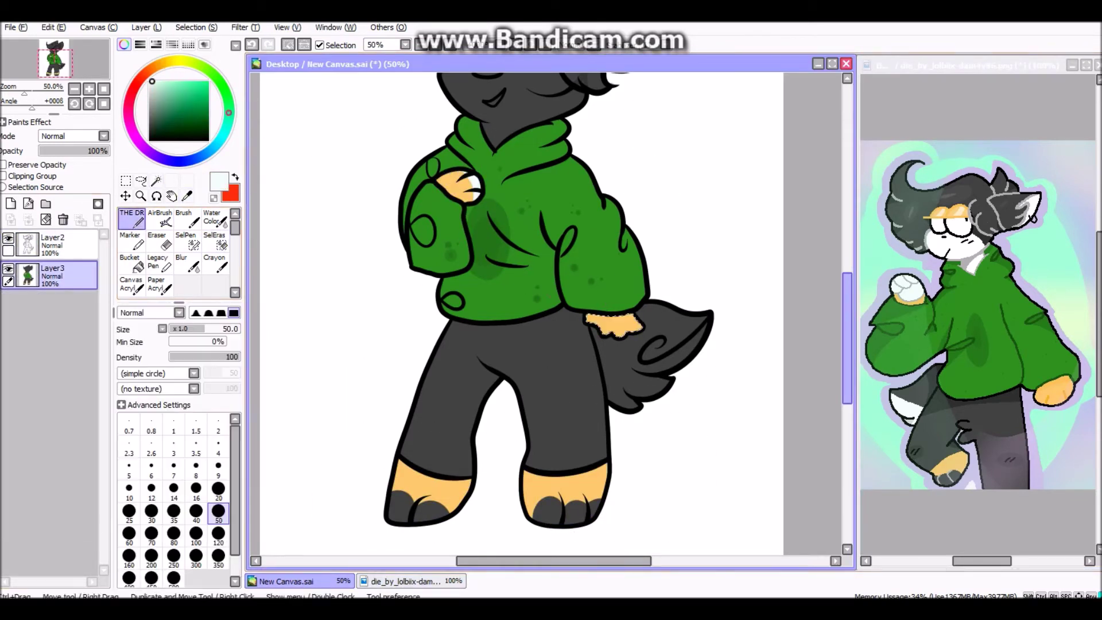
# Select the tail and paint its tip white
pyautogui.press('w')
pyautogui.click(52, 244)
pyautogui.click(965, 65)
pyautogui.press('alt')
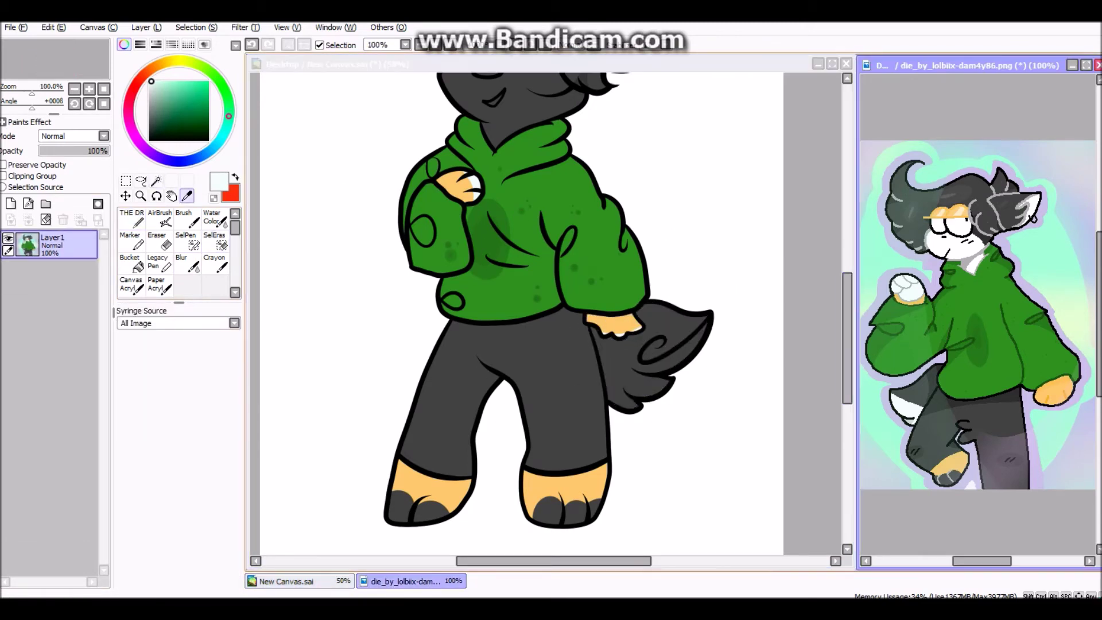
pyautogui.moveTo(609, 321); pyautogui.dragTo(689, 402)
# Paint the muzzle and neck pale white on the colour layer, leaving dark grey at the cheeks
pyautogui.scroll(5, 377, 278)
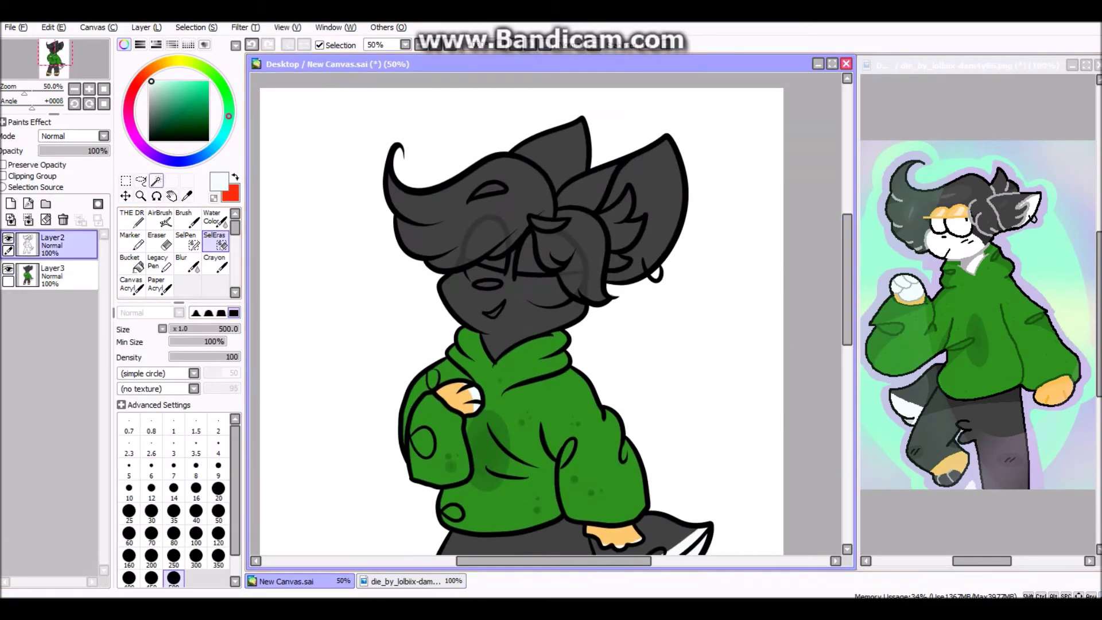
pyautogui.click(52, 274)
pyautogui.click(132, 219)
pyautogui.moveTo(471, 287)
pyautogui.mouseDown()
pyautogui.moveTo(516, 344)
pyautogui.moveTo(488, 276)
pyautogui.moveTo(551, 321)
pyautogui.mouseUp()
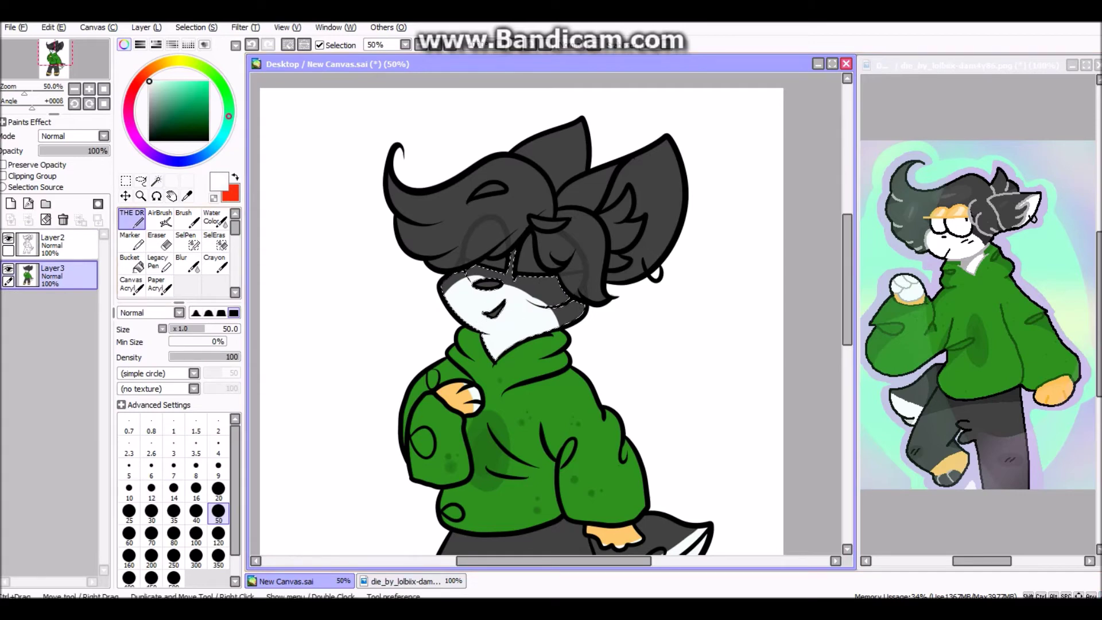
# Fill the visible part of both eyes below the eyelids with white
pyautogui.hotkey('ctrl', '+')
pyautogui.moveTo(401, 258)
pyautogui.mouseDown()
pyautogui.moveTo(551, 346)
pyautogui.moveTo(631, 322)
pyautogui.mouseUp()
pyautogui.click(215, 241)
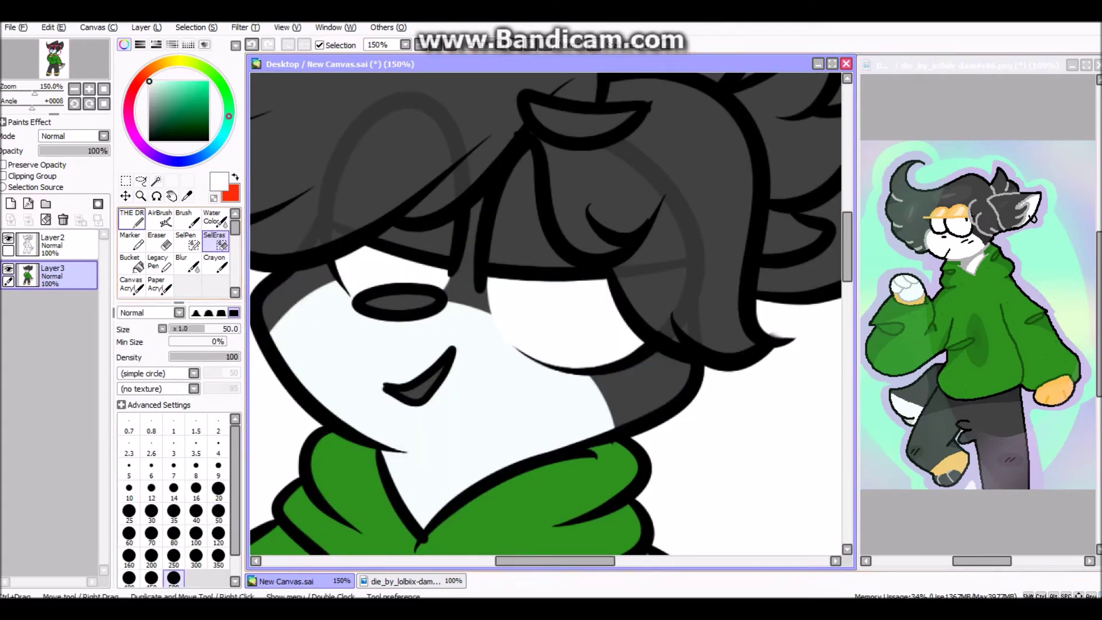
# Fill the open mouth with white and draw short black whisker lines on both cheeks
pyautogui.click(132, 219)
pyautogui.moveTo(436, 373); pyautogui.dragTo(369, 415)
pyautogui.moveTo(473, 362); pyautogui.dragTo(525, 339)
pyautogui.moveTo(498, 367); pyautogui.dragTo(552, 348)
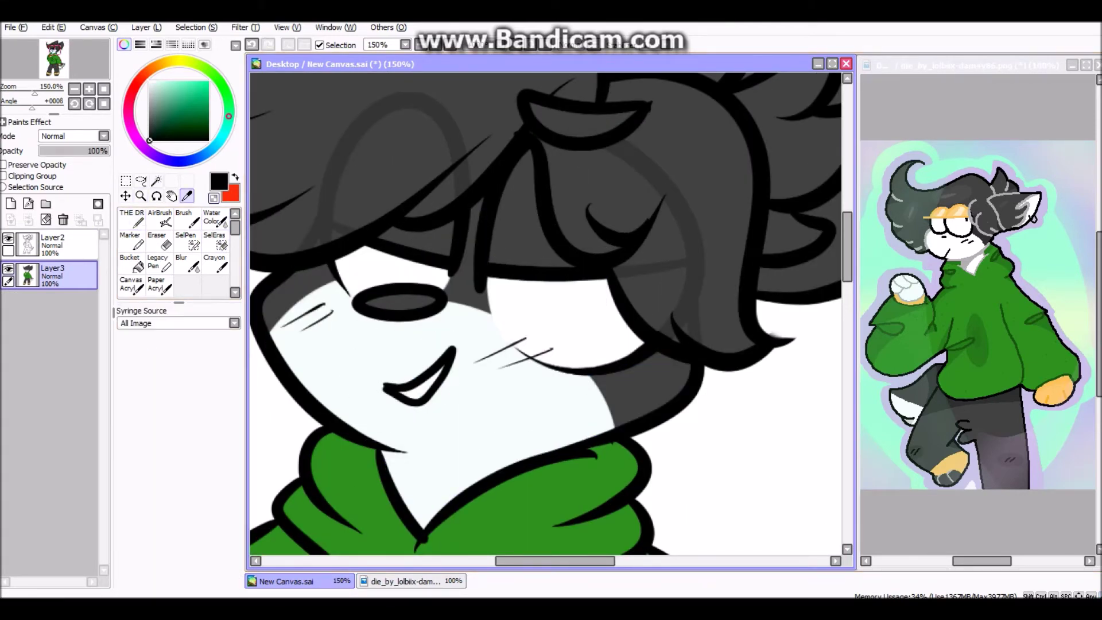
# Draw black pupils with white highlights and fill both eyelids light orange
pyautogui.click(11, 203)
pyautogui.click(218, 489)
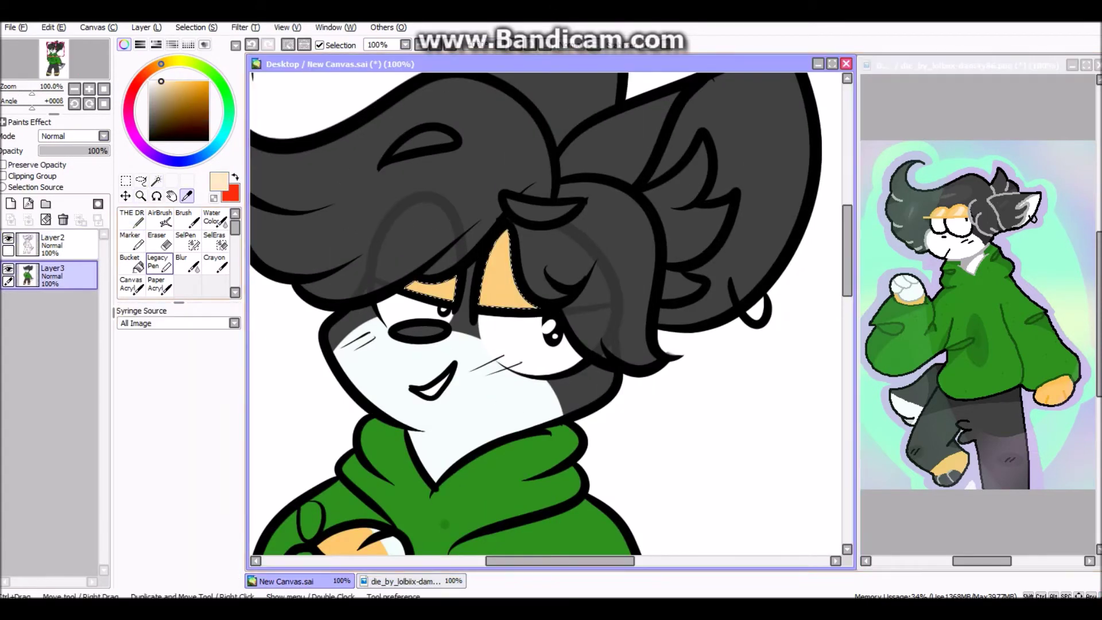
# Recolour the hoodie's line art dark green and the raised hand's and feet's line art orange on clipped layers with brush size 50
pyautogui.hotkey('ctrl', '-')
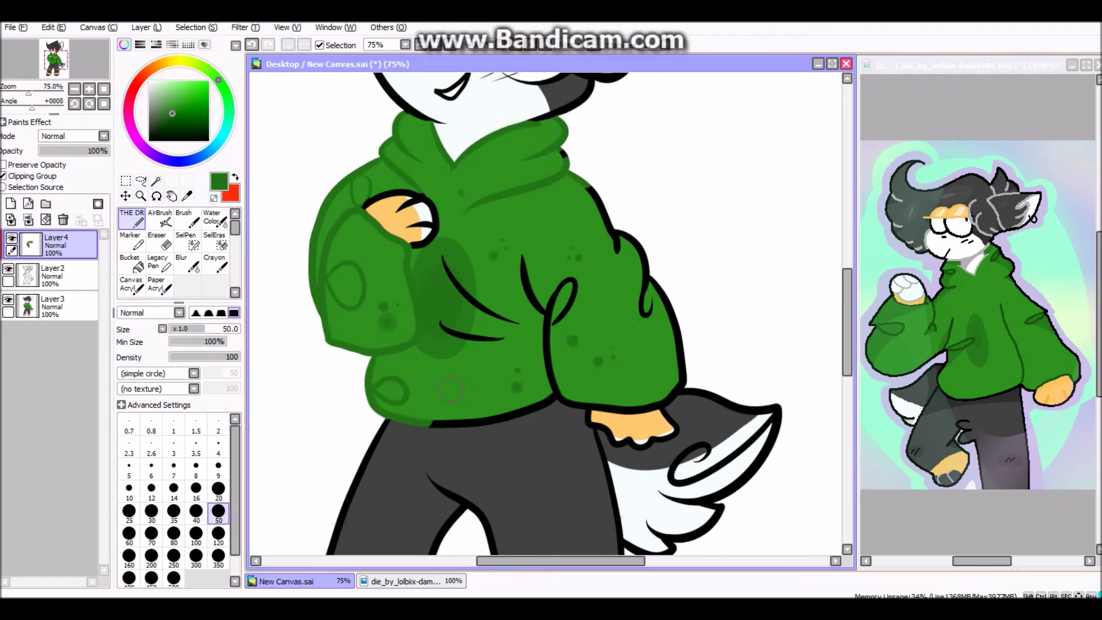
pyautogui.moveTo(551, 368); pyautogui.dragTo(570, 268)
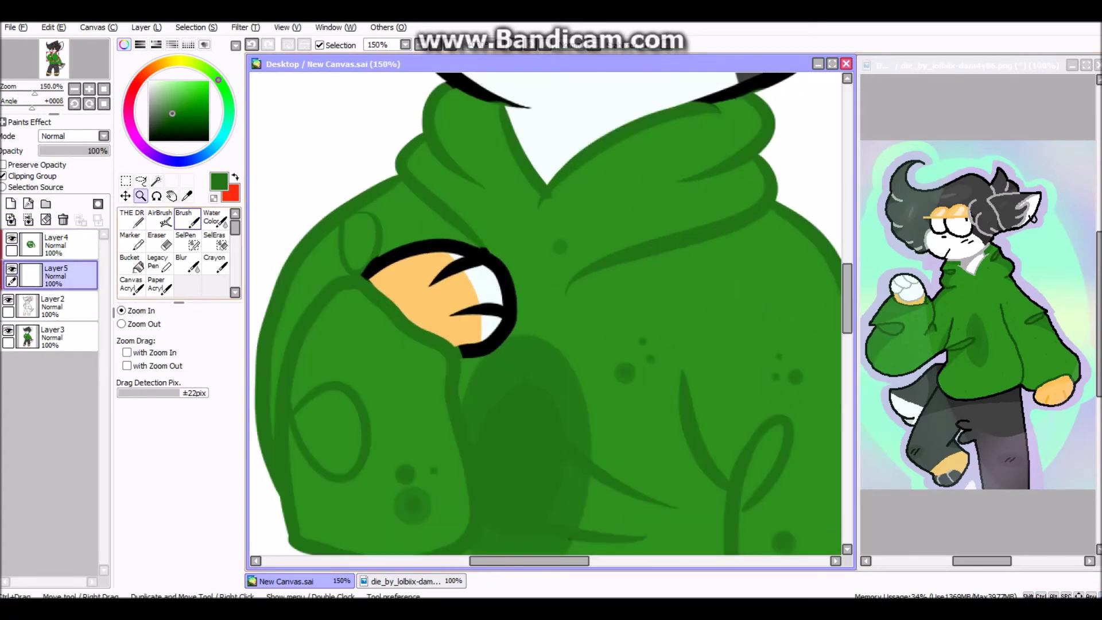
pyautogui.press('n')
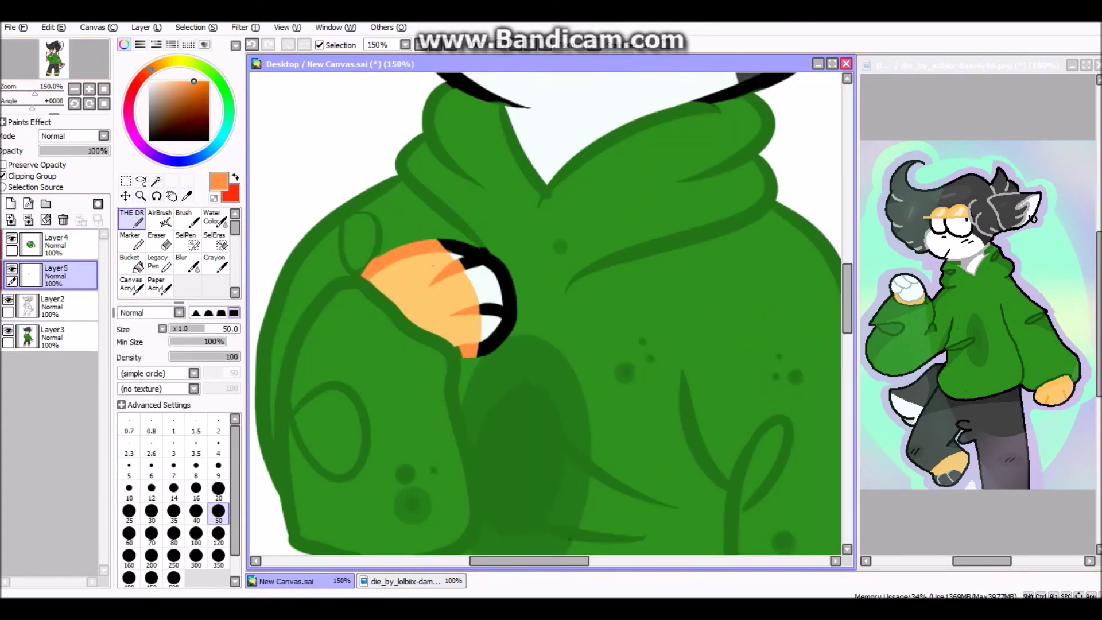
pyautogui.scroll(-2, 378, 385)
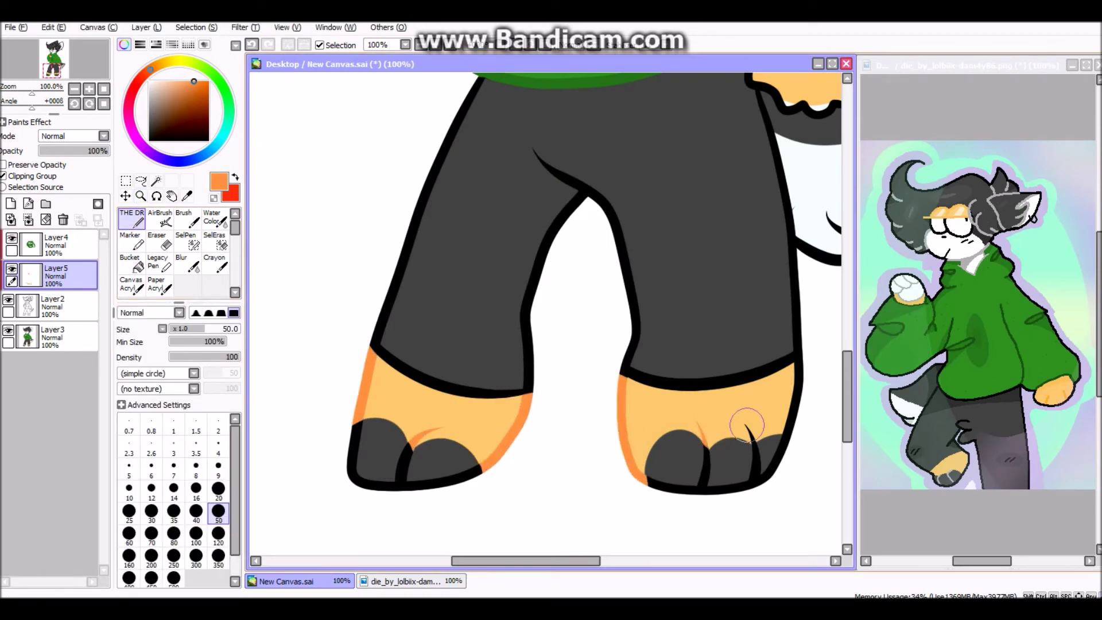
# Reduce the brush to size 20 and recolour the outlines of both eyelids orange on the clipped layer
pyautogui.scroll(3, 782, 418)
pyautogui.scroll(-4, 539, 166)
pyautogui.press('[')
pyautogui.press('[')
pyautogui.press('[')
pyautogui.press('[')
pyautogui.press('[')
pyautogui.moveTo(324, 265); pyautogui.dragTo(419, 282)
pyautogui.moveTo(495, 203); pyautogui.dragTo(600, 308)
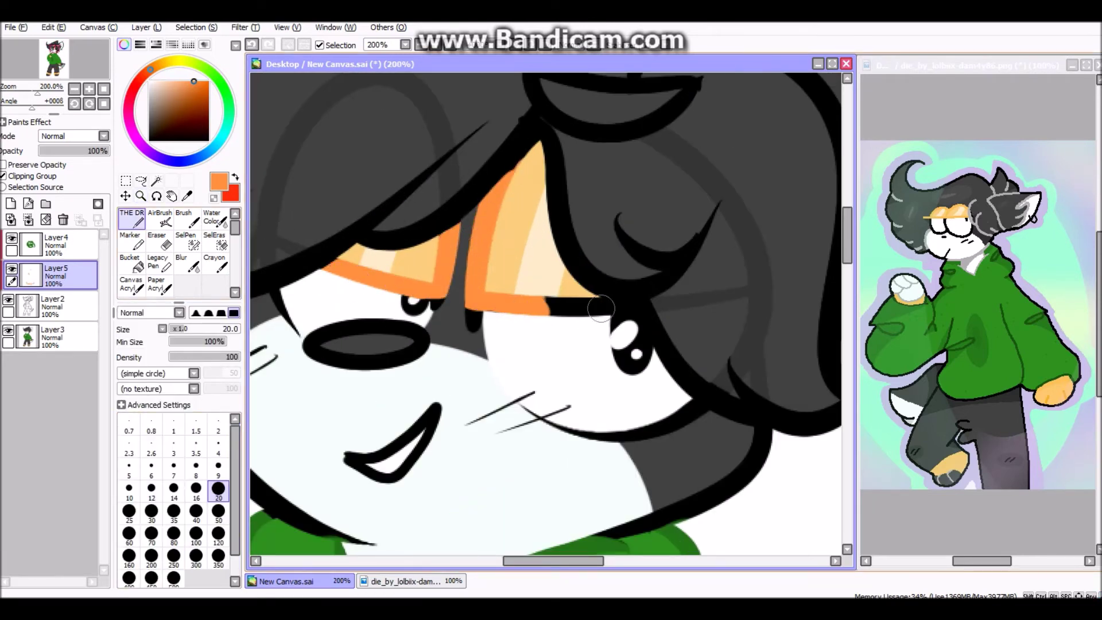
# Merge the orange line layer and recolour the raised fingertips' and white tail tip's outlines pale mint on a new clipped layer
pyautogui.hotkey('ctrl', 'e')
pyautogui.scroll(3, 551, 316)
pyautogui.scroll(-2, 551, 315)
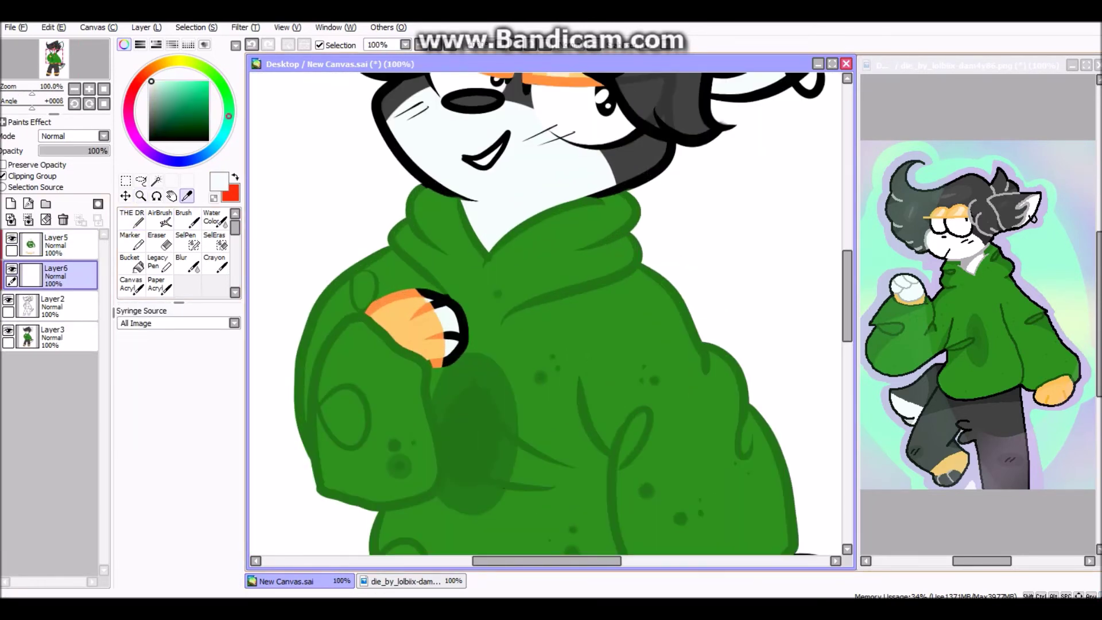
pyautogui.scroll(-5, 481, 179)
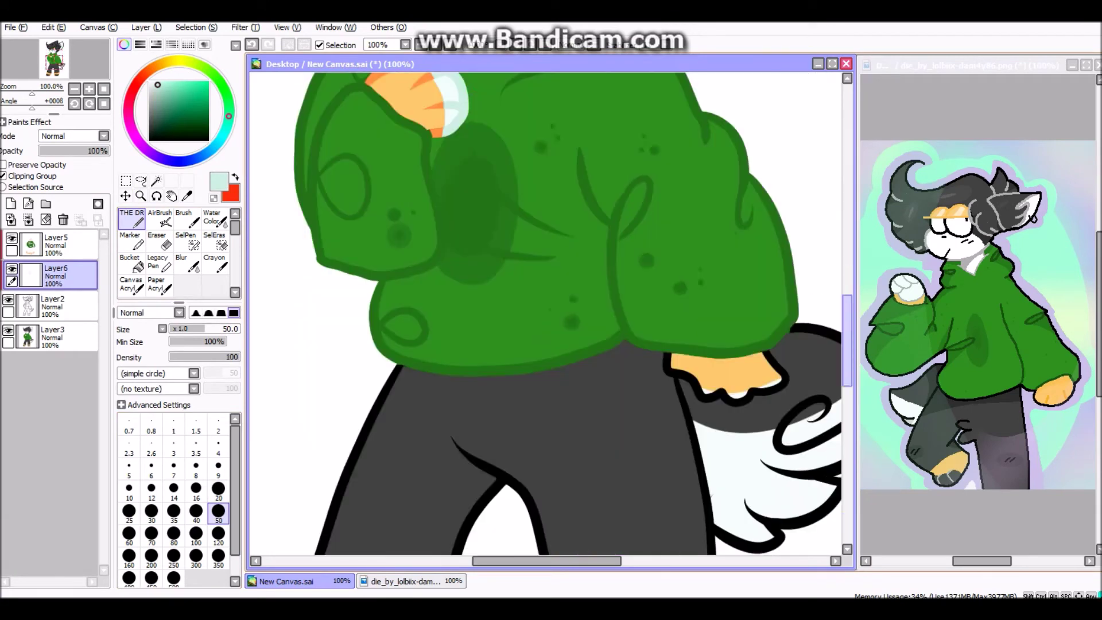
pyautogui.moveTo(488, 359); pyautogui.dragTo(551, 356)
pyautogui.moveTo(577, 298); pyautogui.dragTo(537, 284)
pyautogui.moveTo(548, 269)
pyautogui.mouseDown()
pyautogui.moveTo(612, 248)
pyautogui.moveTo(692, 175)
pyautogui.moveTo(577, 347)
pyautogui.mouseUp()
# Recolour the lowered hand's outline orange with brush size 20
pyautogui.keyDown('alt'); pyautogui.click(500, 196); pyautogui.keyUp('alt')
pyautogui.click(218, 489)
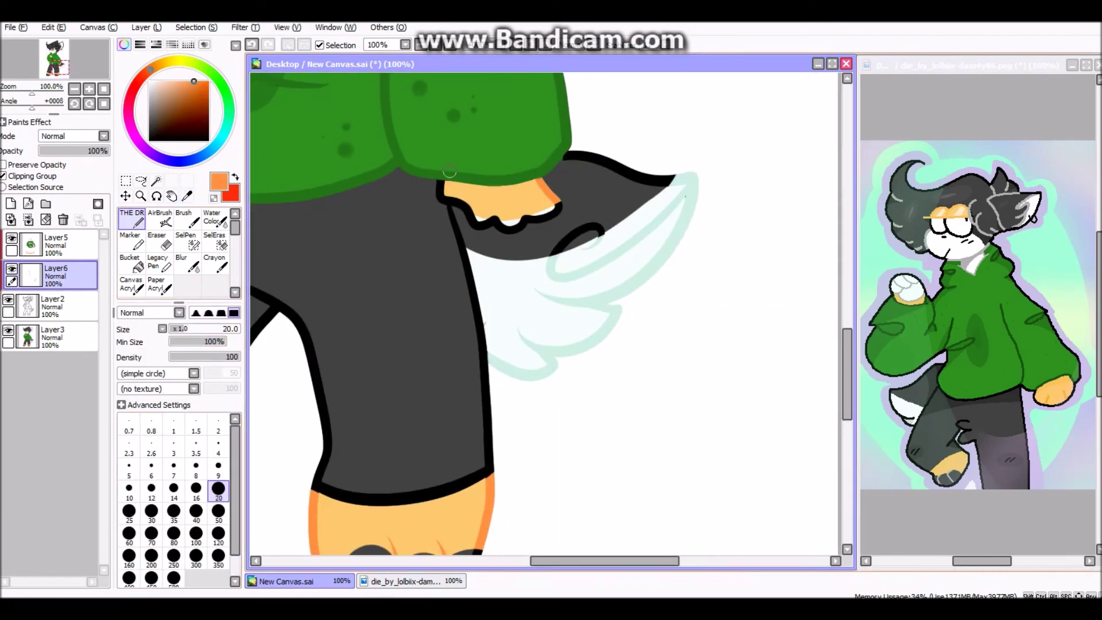
pyautogui.keyDown('alt'); pyautogui.click(574, 269); pyautogui.keyUp('alt')
pyautogui.moveTo(459, 215)
pyautogui.mouseDown()
pyautogui.moveTo(501, 229)
pyautogui.moveTo(562, 209)
pyautogui.mouseUp()
# Fill the inner ear pale white on the colour layer and recolour its outline pale mint on a new layer
pyautogui.click(51, 307)
pyautogui.keyDown('ctrl'); pyautogui.keyDown('alt'); pyautogui.click(688, 204); pyautogui.keyUp('alt'); pyautogui.keyUp('ctrl')
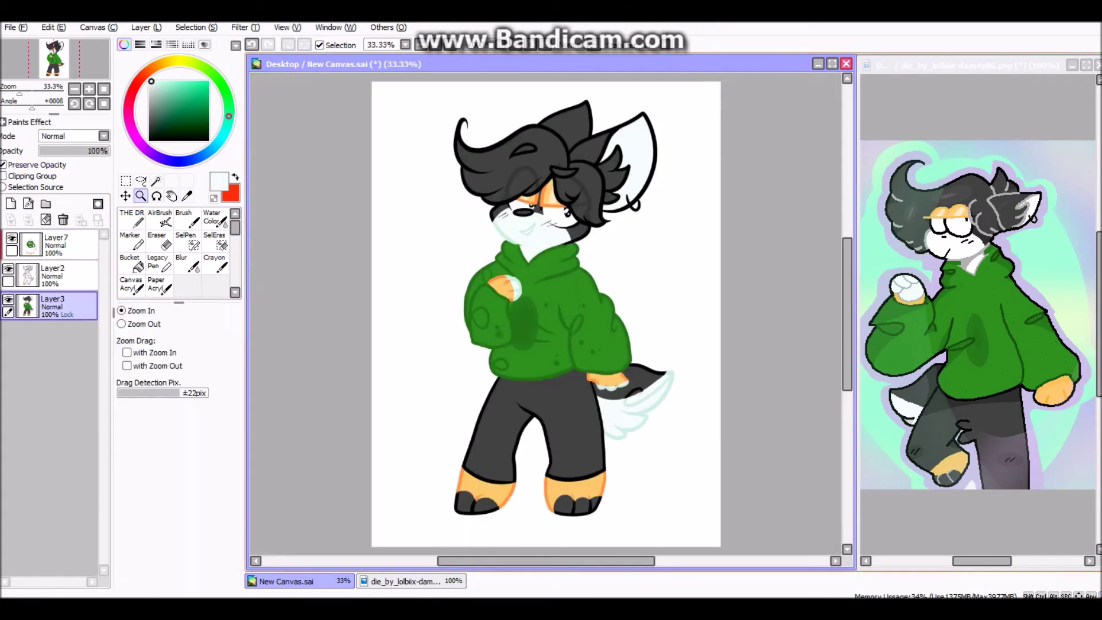
pyautogui.click(687, 141)
pyautogui.hotkey('ctrl', 'shift', 'n')
pyautogui.click(687, 141)
pyautogui.press('n')
pyautogui.moveTo(471, 347)
pyautogui.mouseDown()
pyautogui.moveTo(500, 125)
pyautogui.moveTo(568, 78)
pyautogui.mouseUp()
# Reduce the brush to size 9 and redraw the earring at the ear's lower edge in black
pyautogui.scroll(2, 551, 322)
pyautogui.keyDown('alt'); pyautogui.click(287, 241); pyautogui.keyUp('alt')
pyautogui.press('[')
pyautogui.press('[')
pyautogui.press('[')
pyautogui.press('[')
pyautogui.press('[')
pyautogui.press('[')
pyautogui.press('[')
pyautogui.press('[')
pyautogui.press('[')
pyautogui.press('[')
pyautogui.moveTo(389, 198); pyautogui.dragTo(401, 276)
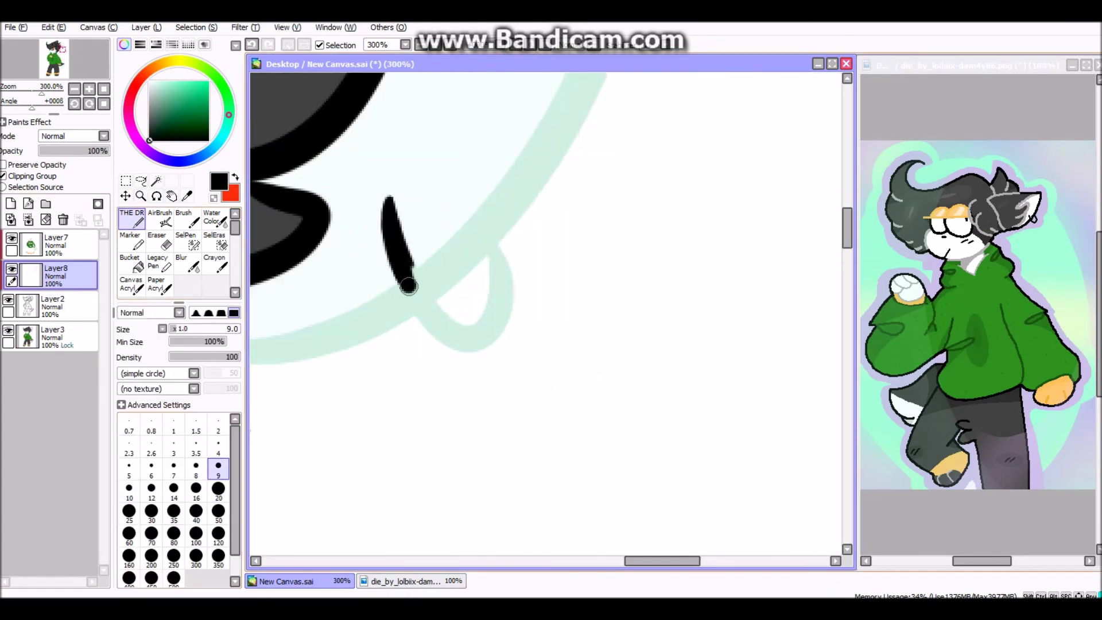
pyautogui.moveTo(495, 259); pyautogui.dragTo(454, 339)
# Recolour the remaining black hair and leg line art dark grey on a new layer with brush size 500, and merge the layers
pyautogui.scroll(-6, 490, 359)
pyautogui.hotkey('ctrl', 'shift', 'n')
pyautogui.press('alt')
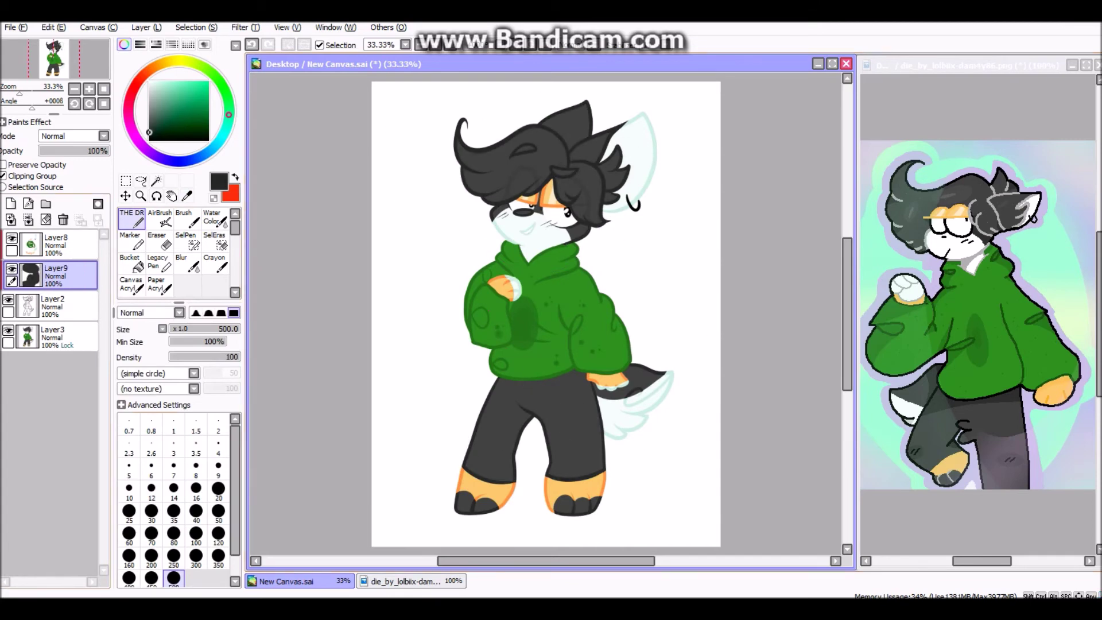
pyautogui.hotkey('ctrl', 'e')
pyautogui.hotkey('ctrl', 'e')
# Paint purple shading over the hair, ears, hoodie, legs and tail at 28% layer opacity with brush size 50, and merge the layer
pyautogui.hotkey('ctrl', 'space')
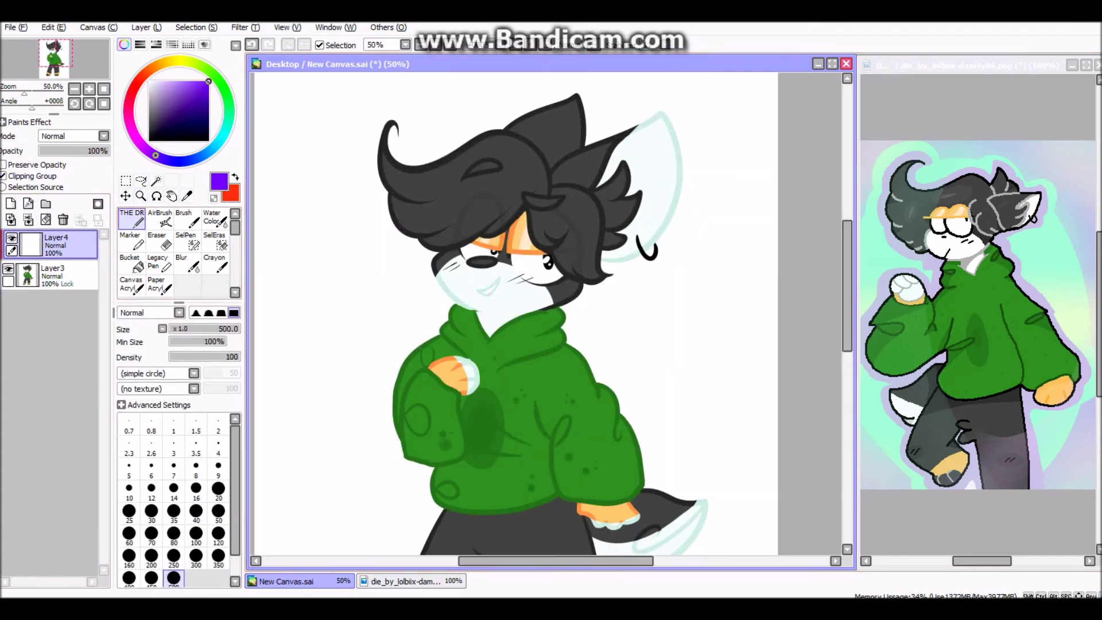
pyautogui.moveTo(108, 151); pyautogui.dragTo(58, 151)
pyautogui.moveTo(581, 290); pyautogui.dragTo(555, 274)
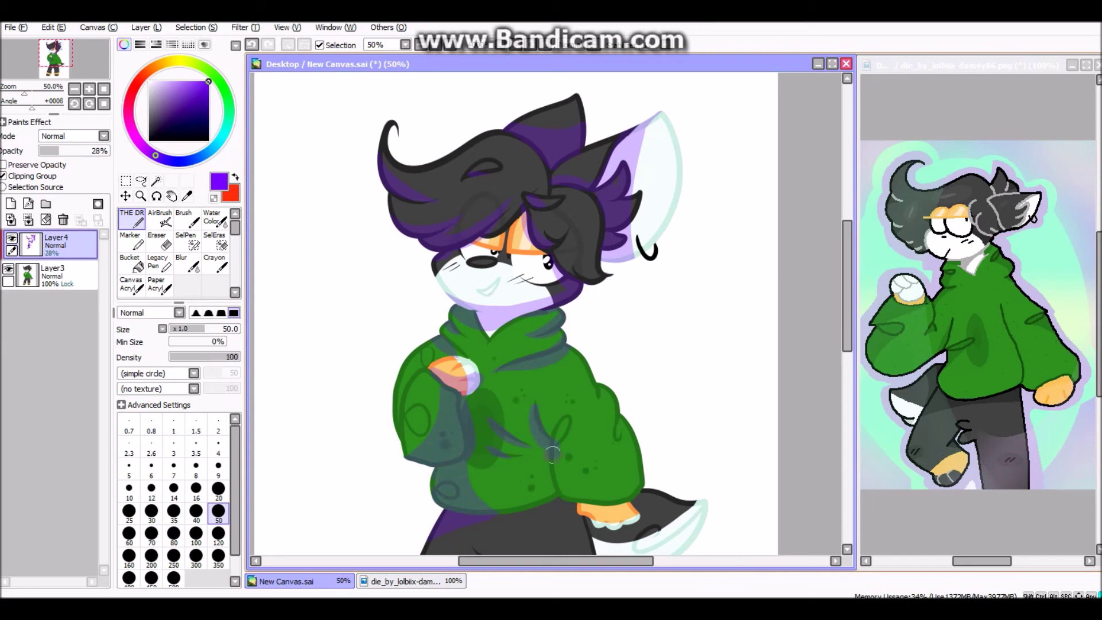
pyautogui.scroll(-5, 457, 275)
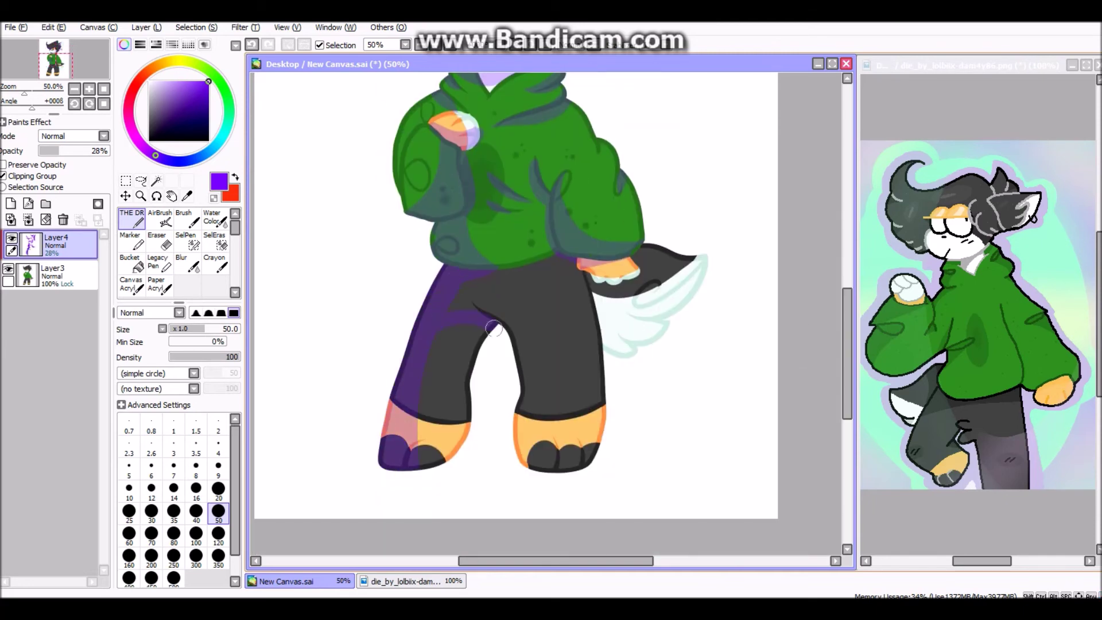
pyautogui.hotkey('ctrl', '-')
pyautogui.hotkey('ctrl', 'e')
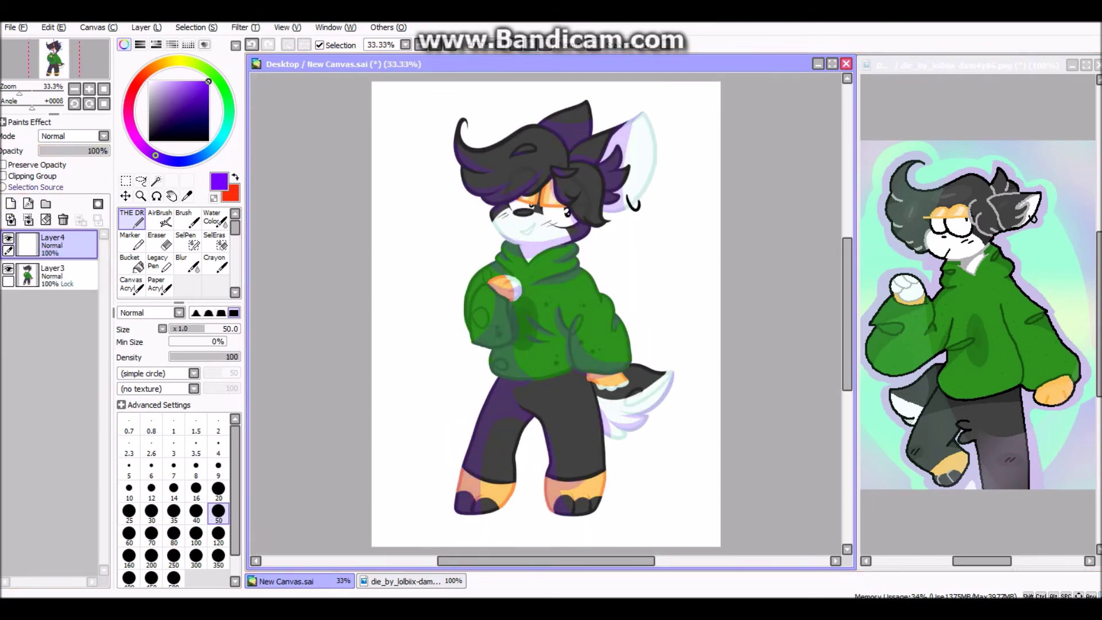
# Paint pale yellow highlights along the edges of the hair, sleeve and leg on a new layer at 39% opacity
pyautogui.click(182, 61)
pyautogui.hotkey('ctrl', '+')
pyautogui.moveTo(396, 379)
pyautogui.mouseDown()
pyautogui.moveTo(418, 299)
pyautogui.moveTo(379, 456)
pyautogui.mouseUp()
pyautogui.scroll(-5, 504, 314)
pyautogui.scroll(5, 503, 314)
pyautogui.click(65, 150)
pyautogui.scroll(3, 454, 162)
pyautogui.moveTo(436, 219); pyautogui.dragTo(373, 172)
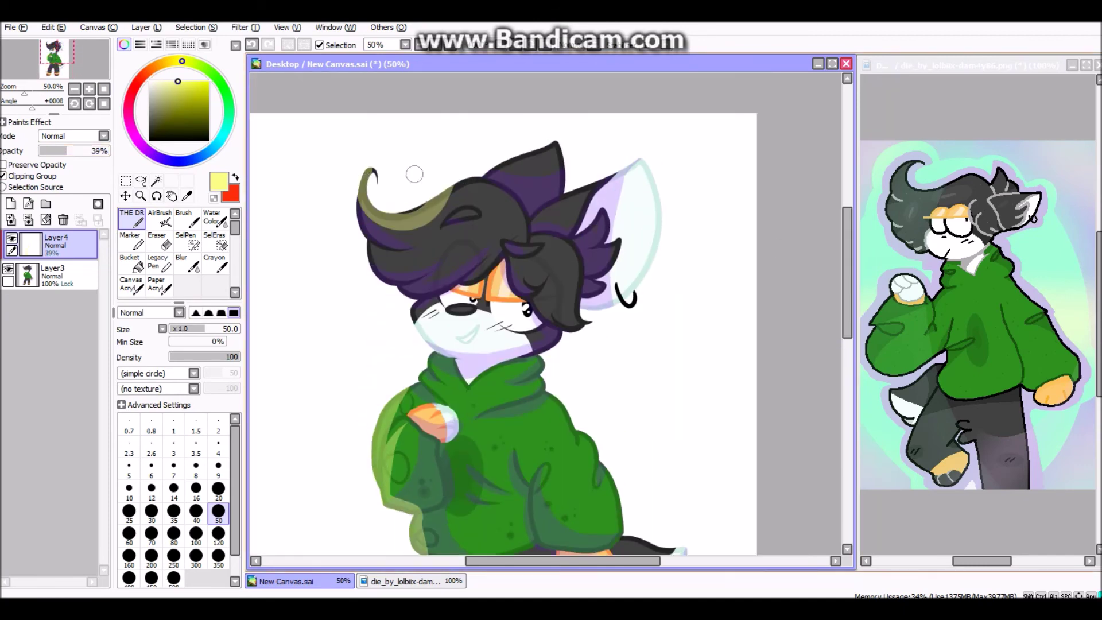
pyautogui.hotkey('ctrl', '-')
# Place a new layer beneath the character and paint a blended light orange and green oval on it with size 500
pyautogui.moveTo(58, 244); pyautogui.dragTo(58, 276)
pyautogui.click(105, 150)
pyautogui.keyDown('alt'); pyautogui.click(546, 322); pyautogui.keyUp('alt')
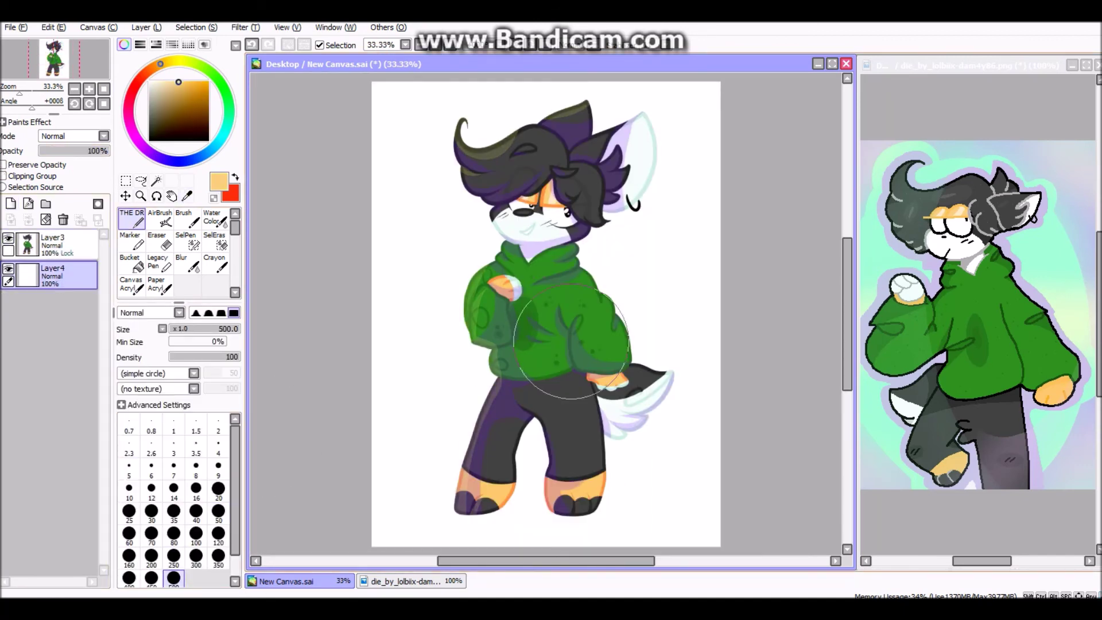
pyautogui.moveTo(406, 344); pyautogui.dragTo(626, 173)
pyautogui.moveTo(625, 219); pyautogui.dragTo(608, 339)
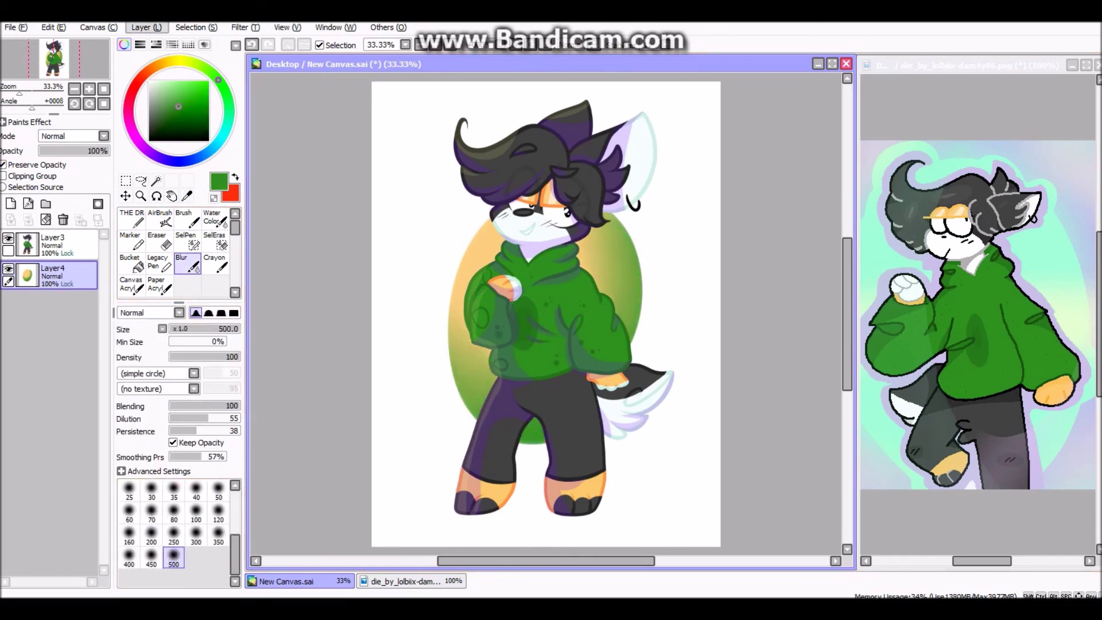
# Shift the background oval's hue to a green-to-teal gradient
pyautogui.hotkey('ctrl', 'u')
pyautogui.moveTo(165, 194); pyautogui.dragTo(208, 194)
pyautogui.click(197, 262)
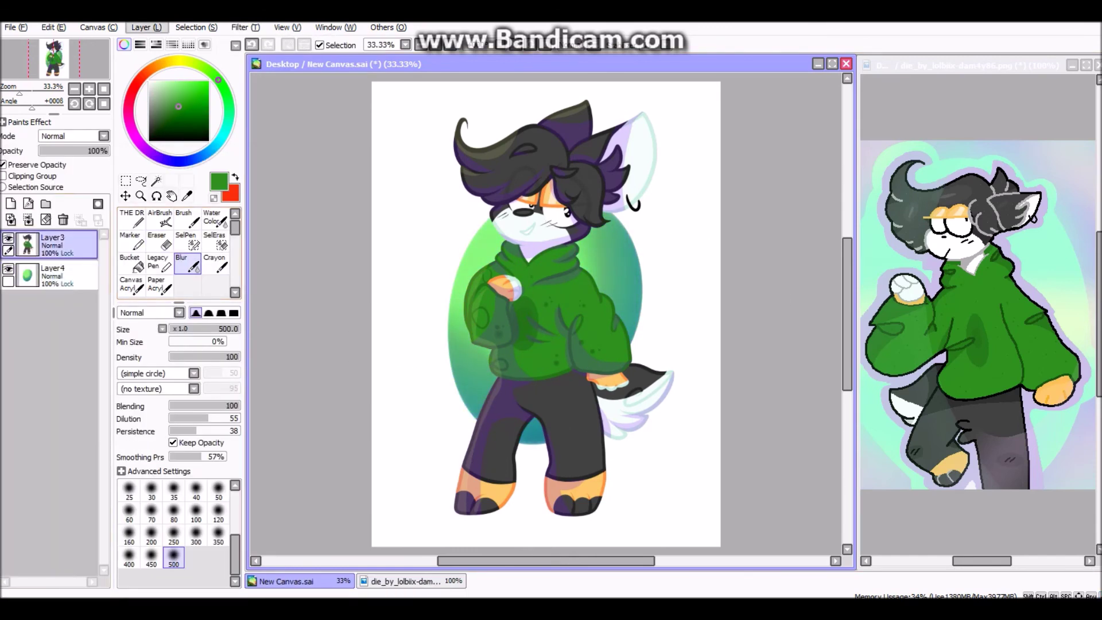
# Offset a dark green copy of the character as a shadow clipped to the oval at 42% opacity, and merge it into the oval
pyautogui.press('v')
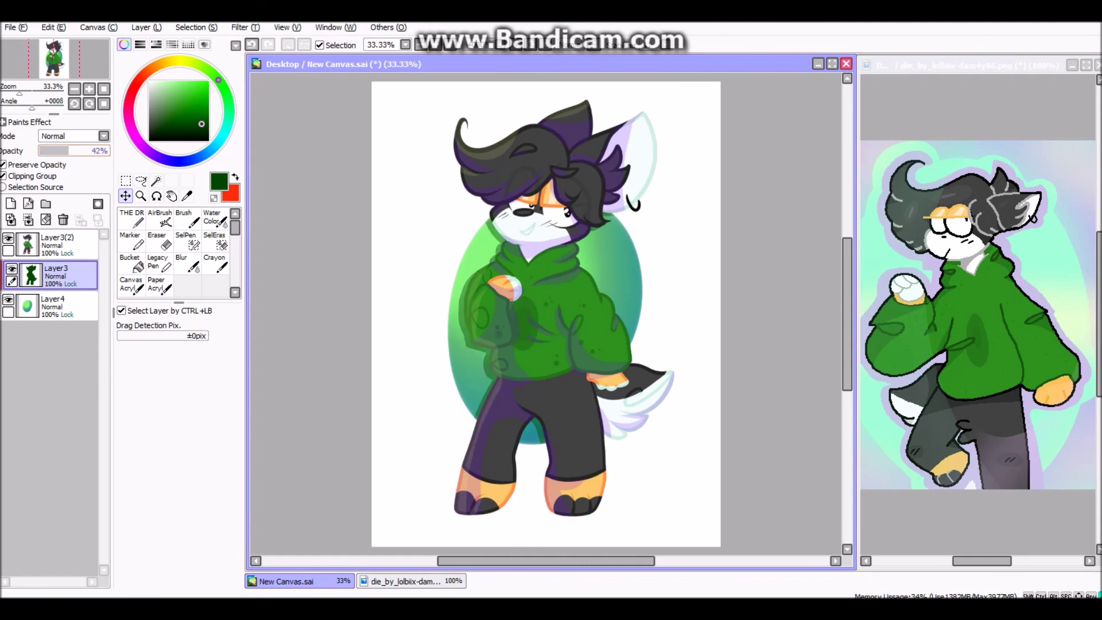
pyautogui.hotkey('ctrl', 'e')
# Add an offset white rim behind the character and the oval using duplicated layers, and merge the layers
pyautogui.hotkey('alt', 's')
pyautogui.press('b')
pyautogui.press('v')
pyautogui.hotkey('alt', 's')
pyautogui.press('Escape')
pyautogui.press('w')
pyautogui.hotkey('ctrl', 'e')
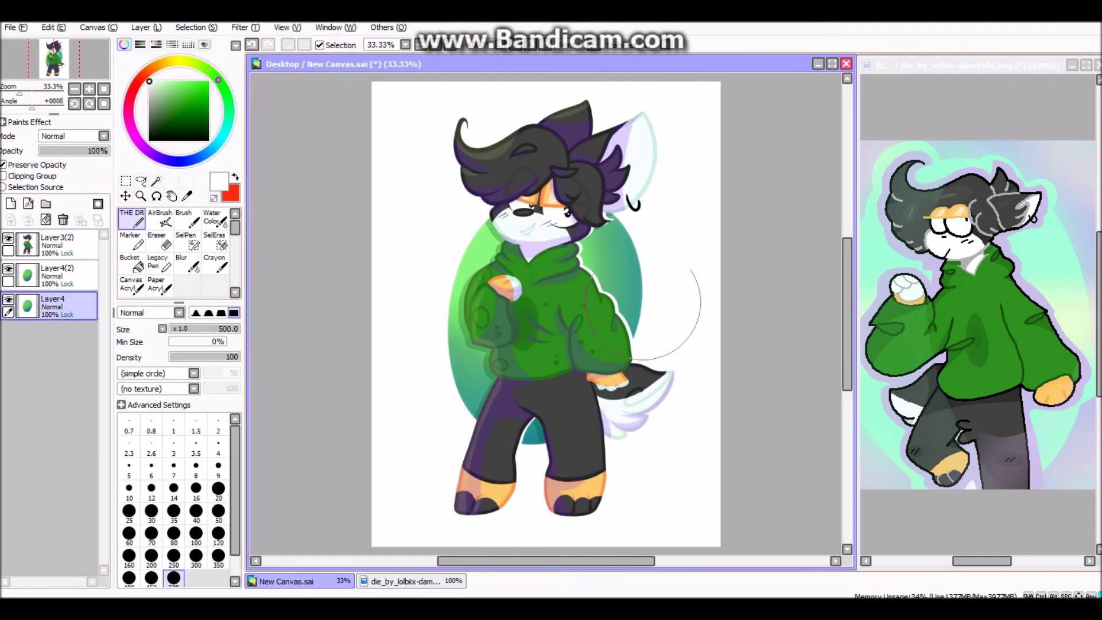
pyautogui.hotkey('ctrl', 'e')
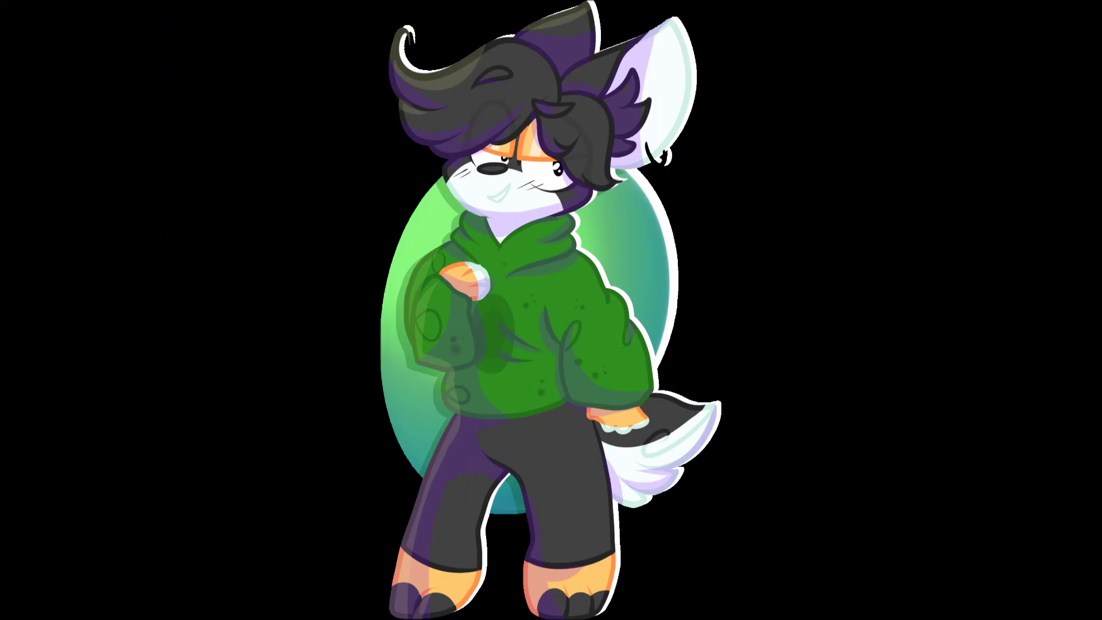